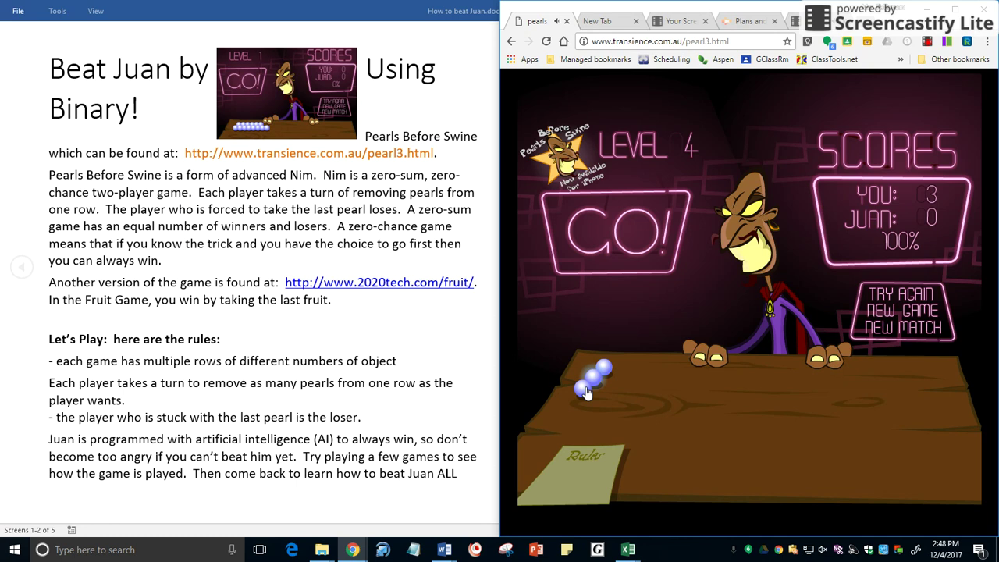
Step: Examine the table of winning boards in the strategy document, and minimise the document to return to the worksheet
left_click(390, 317)
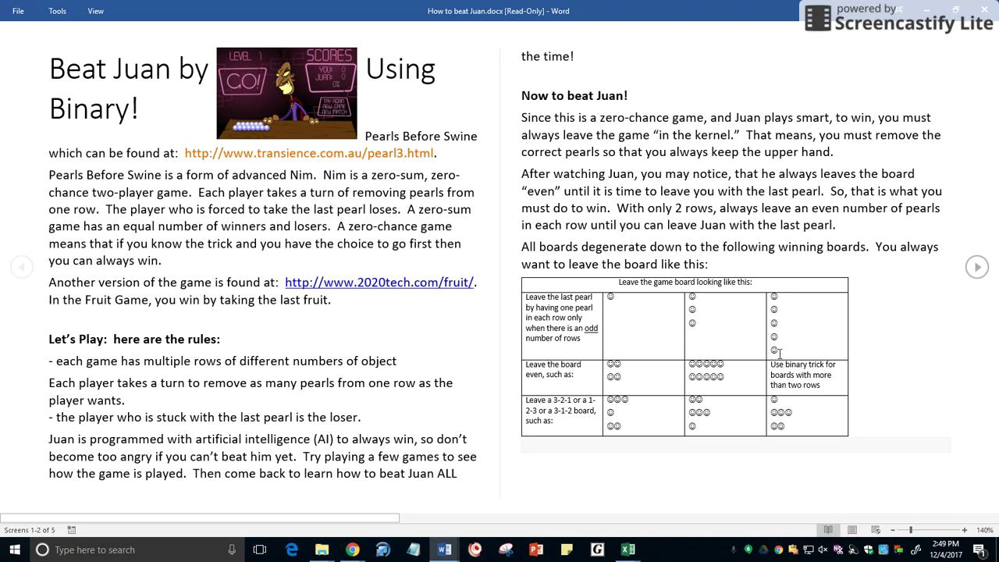
left_click(926, 11)
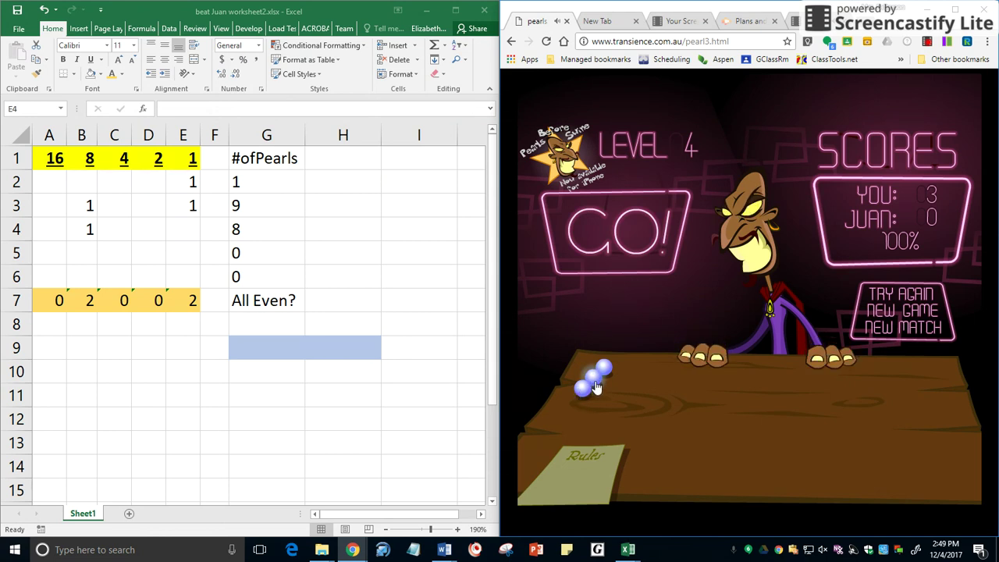
Step: Finish level 4 of the pearl game by ending the turn and taking the single pearl in the back row
left_click(645, 230)
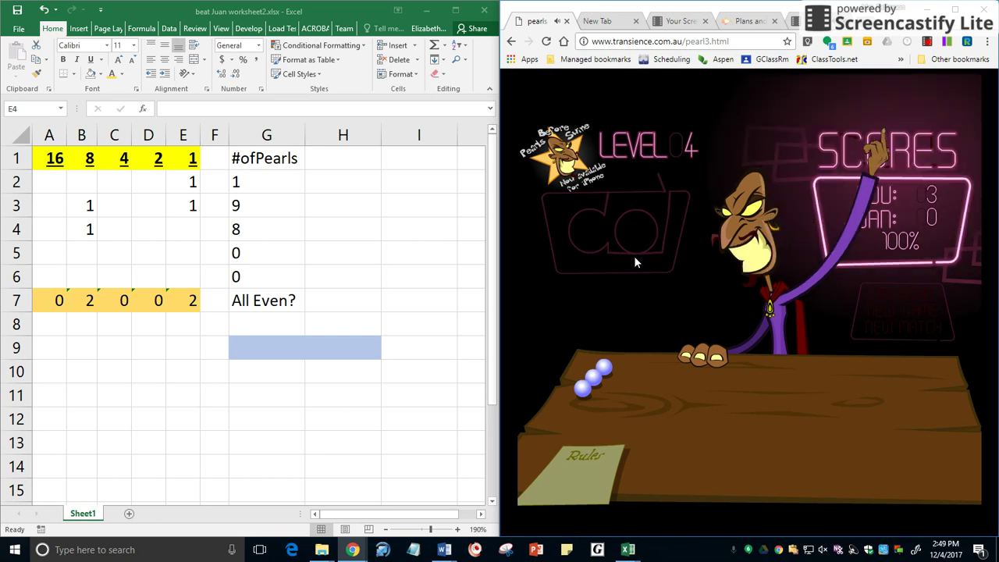
left_click(606, 368)
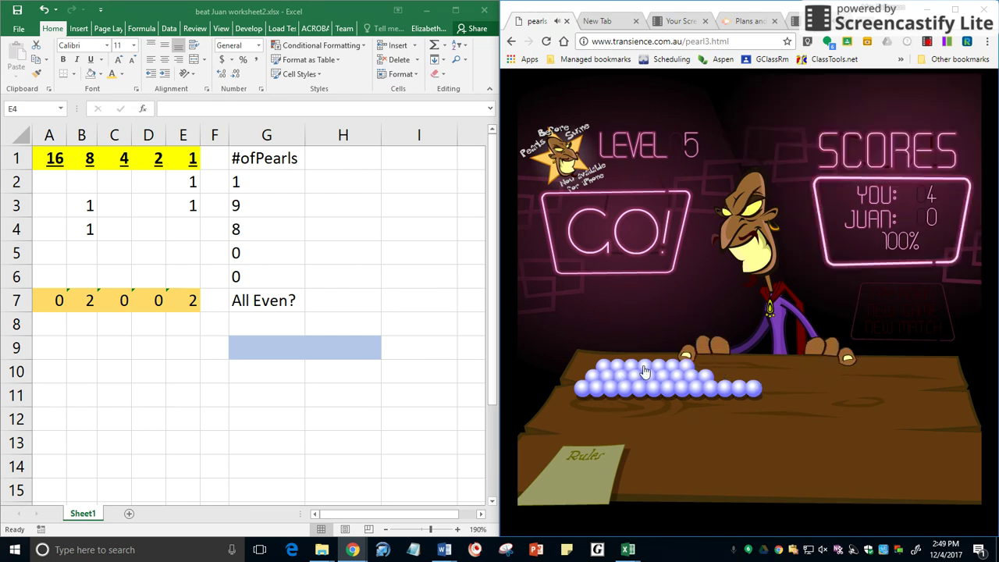
Step: Record the back row's 7 pearls in binary on the worksheet by entering 1 in C2 and D2
left_click(125, 182)
type("1")
left_click(155, 181)
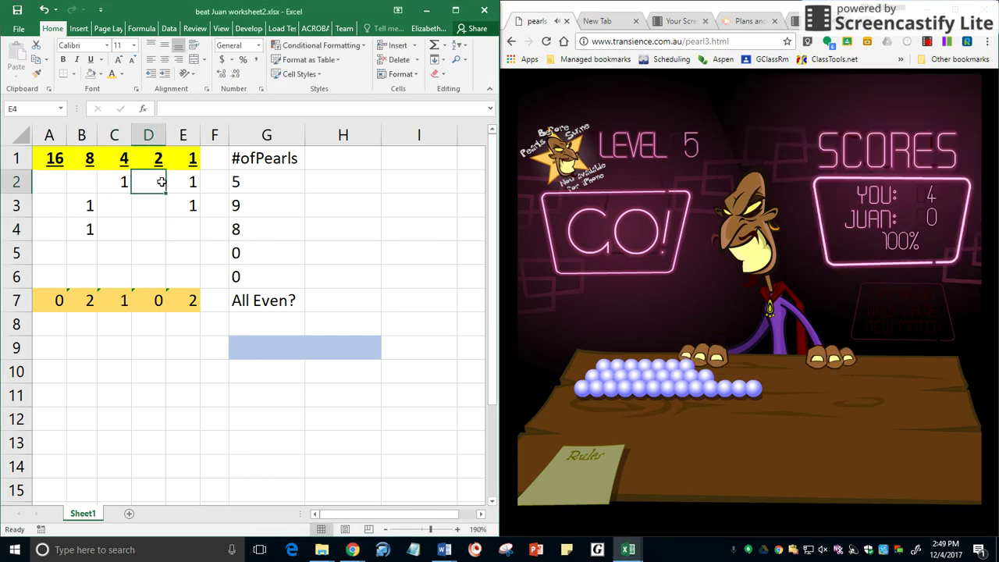
type("1")
left_click(258, 186)
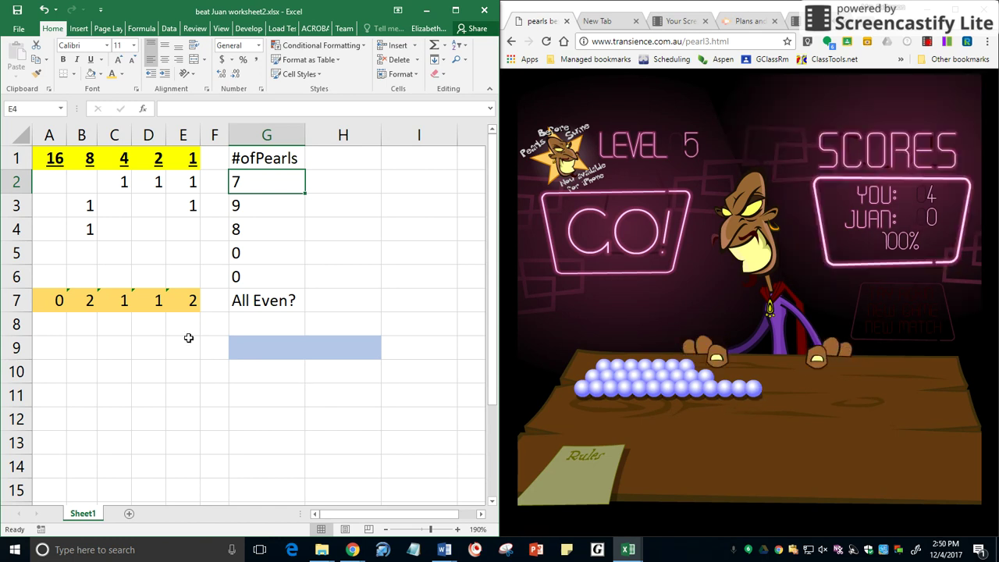
Step: Record the front row's 13 pearls in binary by entering 1 in C4 and E4
left_click(92, 233)
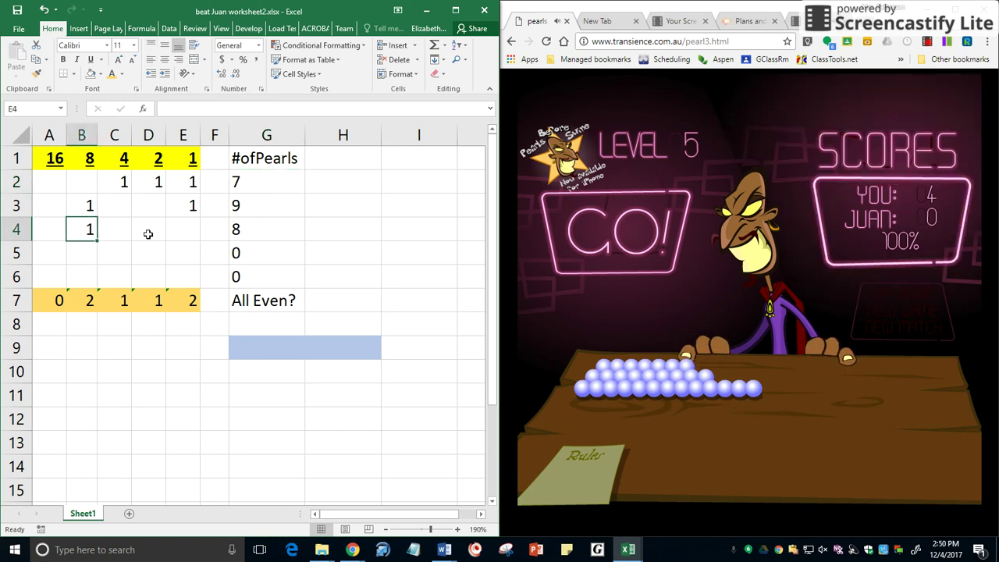
left_click(119, 231)
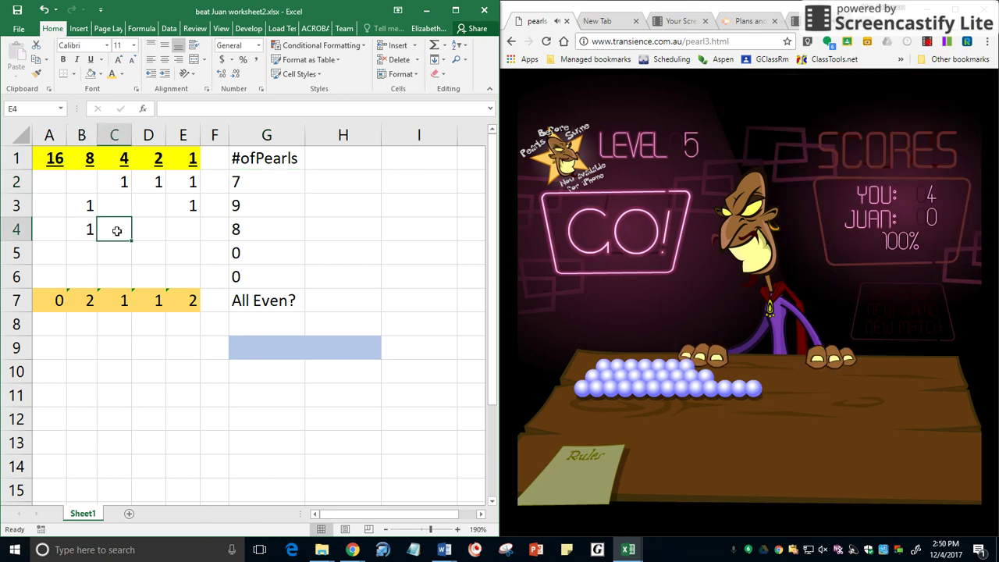
type("1")
left_click(175, 234)
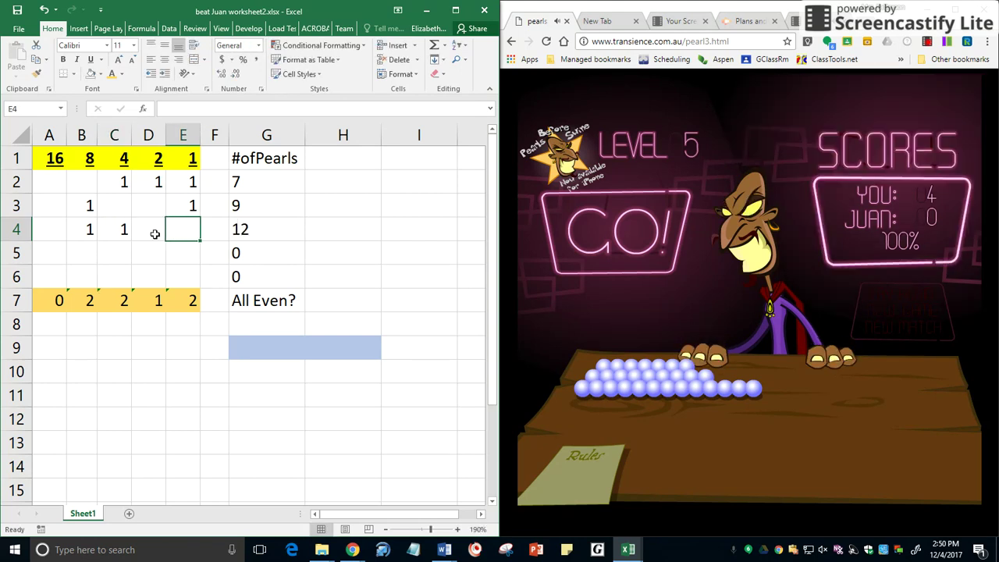
type("1")
left_click(187, 247)
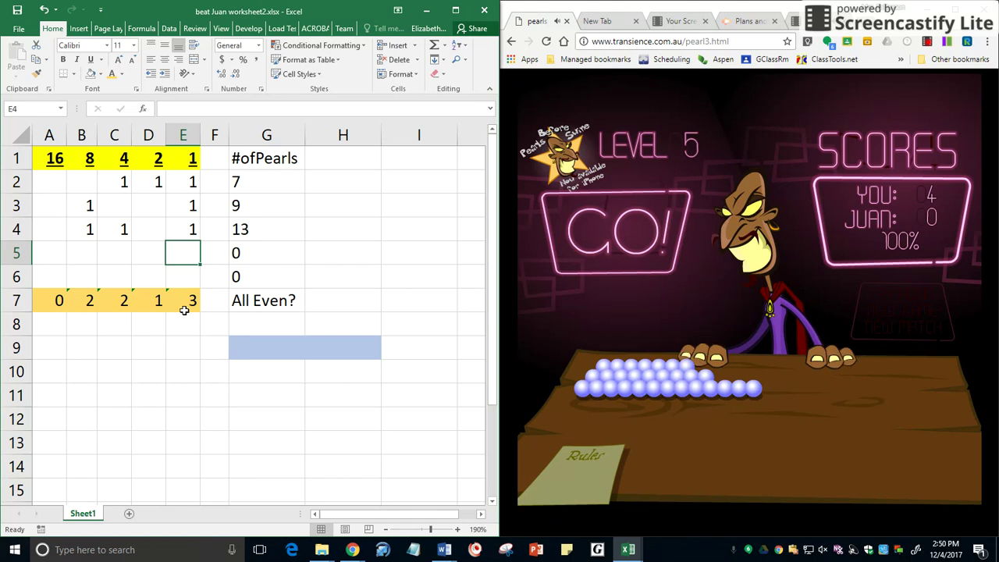
Step: Clear D2 and E2 to make every column even, and play the matching move of three pearls from the back row
left_click(158, 183)
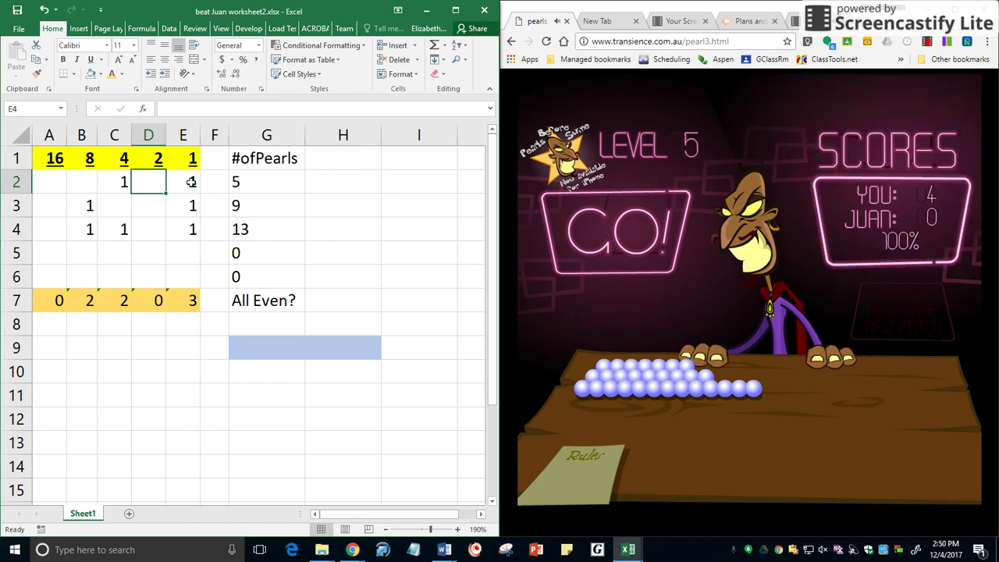
left_click(192, 182)
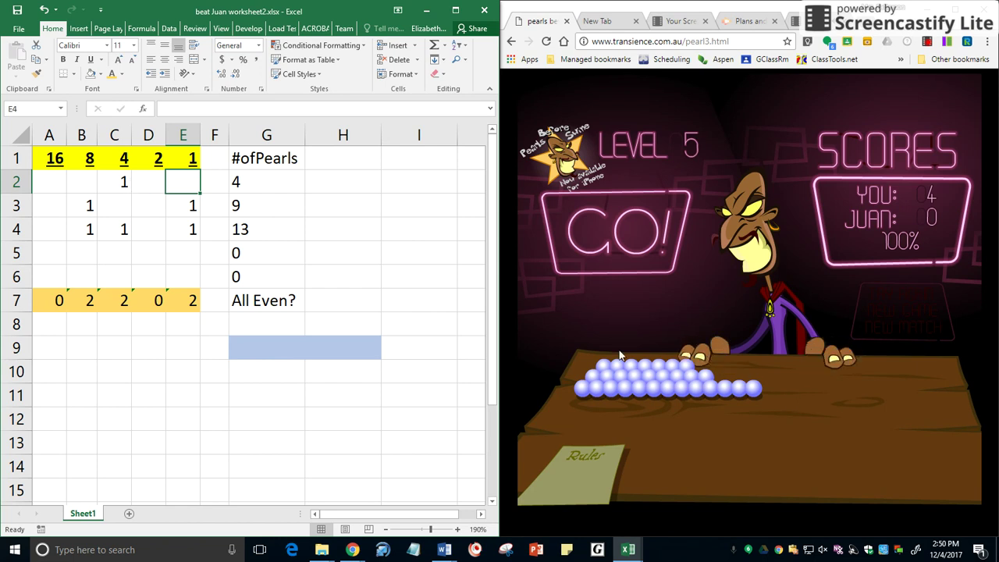
left_click(659, 372)
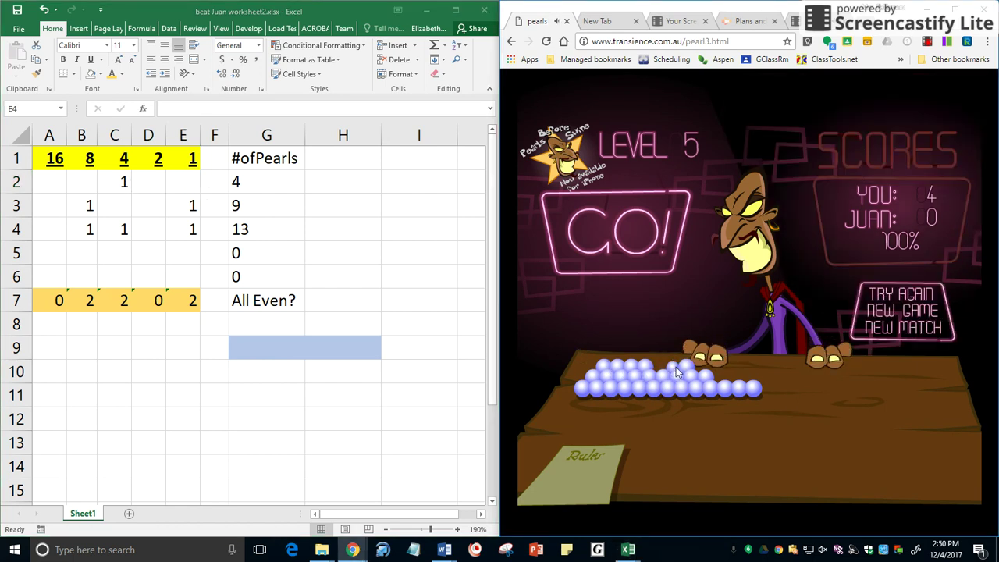
left_click(611, 254)
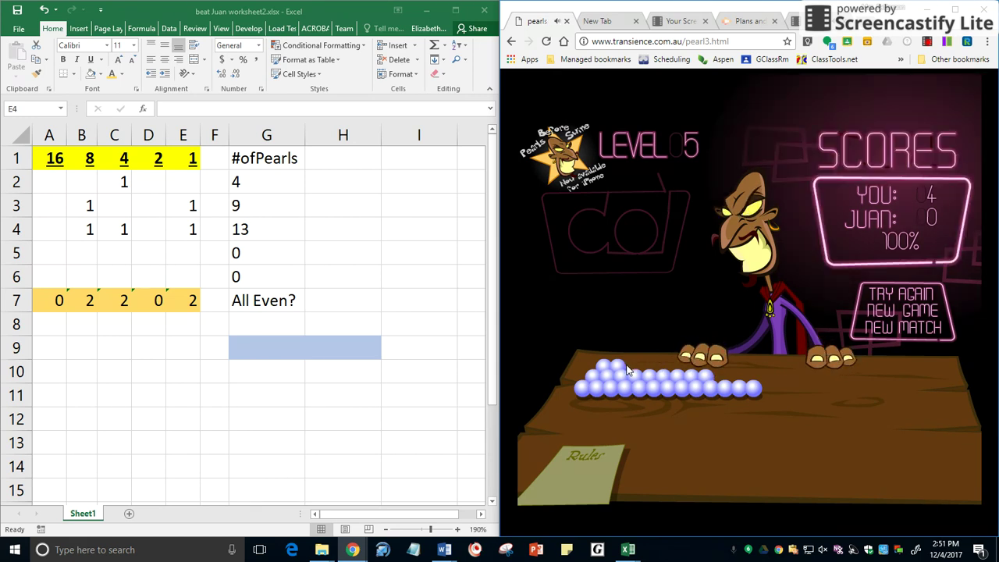
Step: Update the back row's binary entry to 2 pearls by entering 1 in D2 and clearing C2
left_click(153, 181)
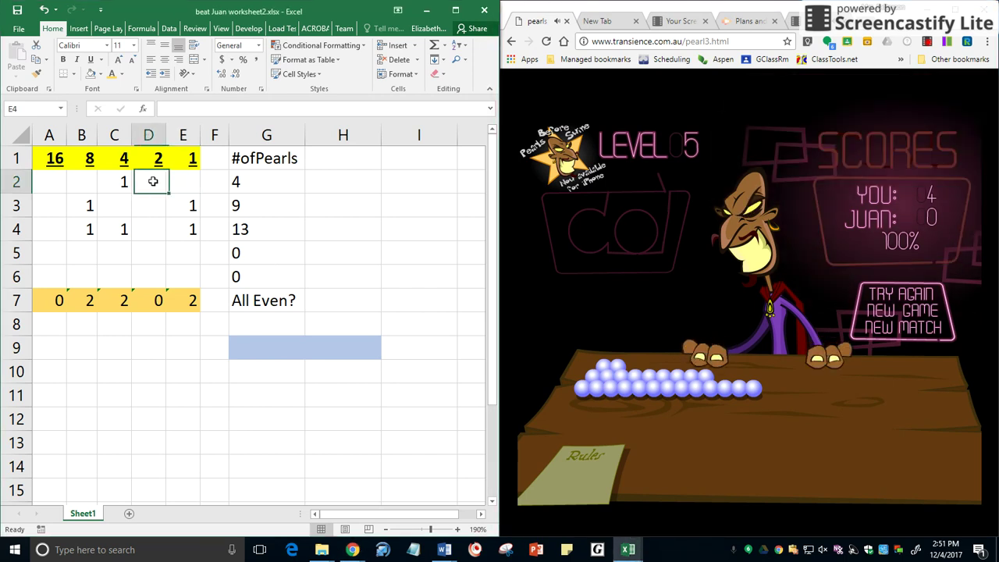
type("1")
left_click(119, 181)
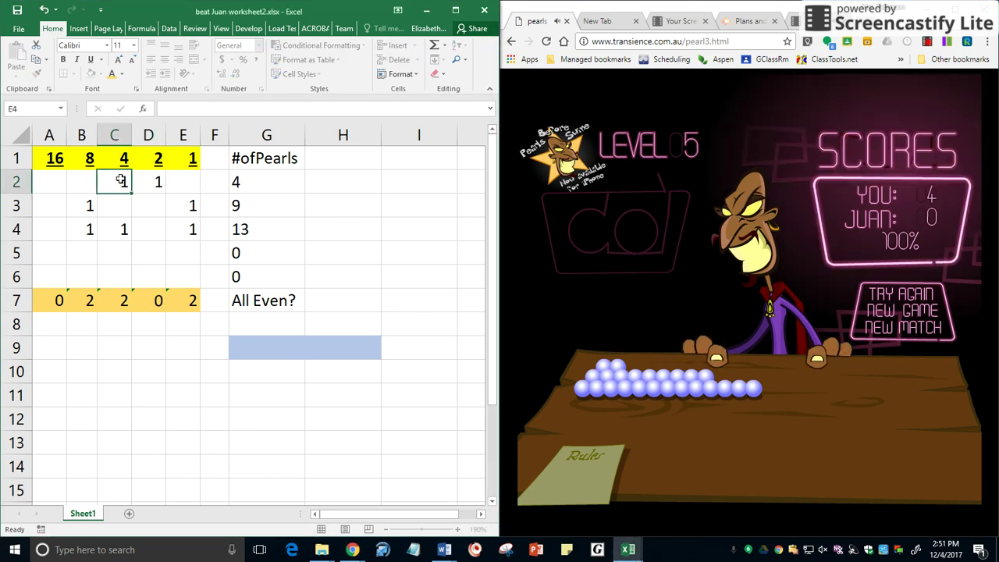
key("Delete")
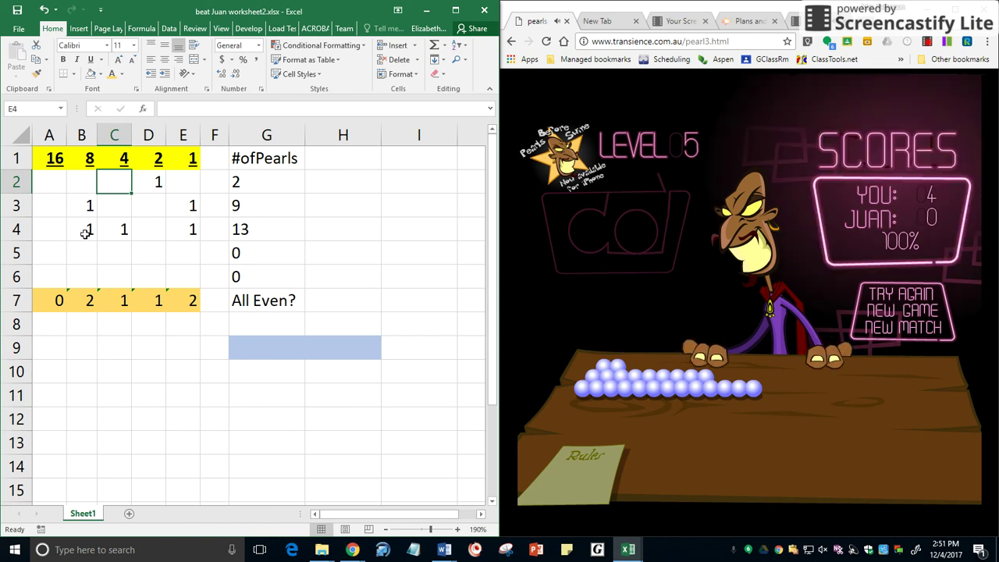
Step: Plan the next move in row 4 by clearing C4 and entering 1 in D4, giving 11 pearls
left_click(124, 228)
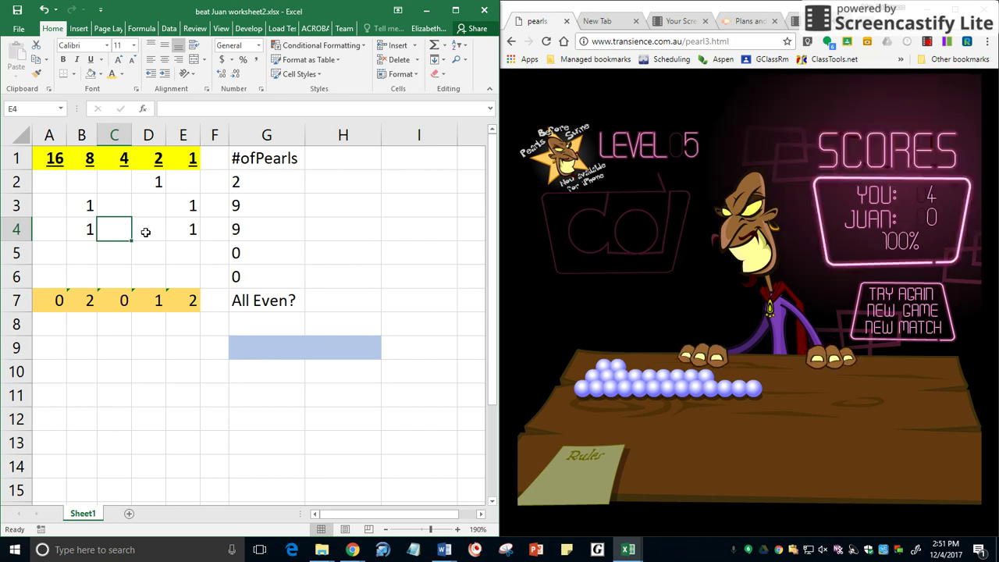
left_click(146, 232)
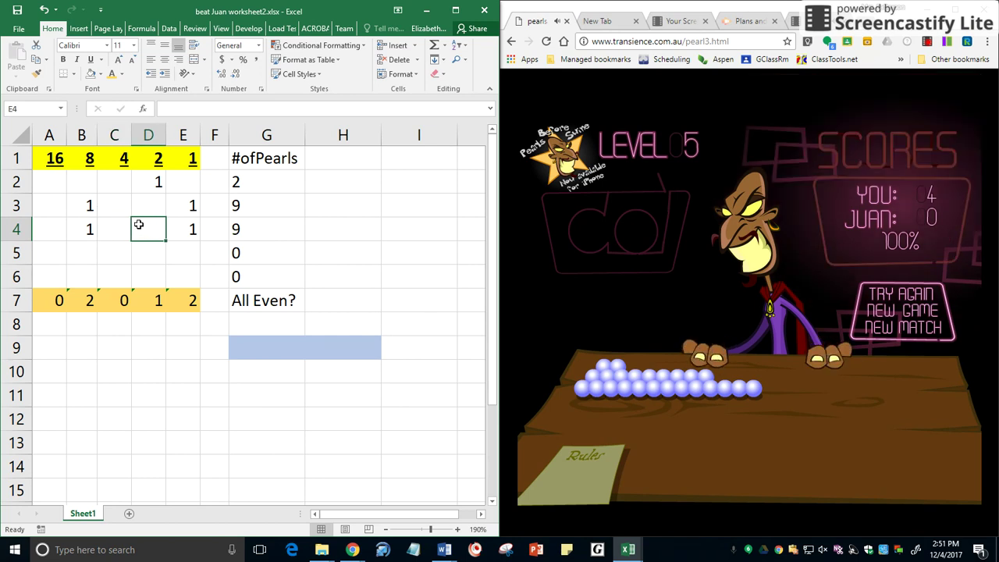
type("1")
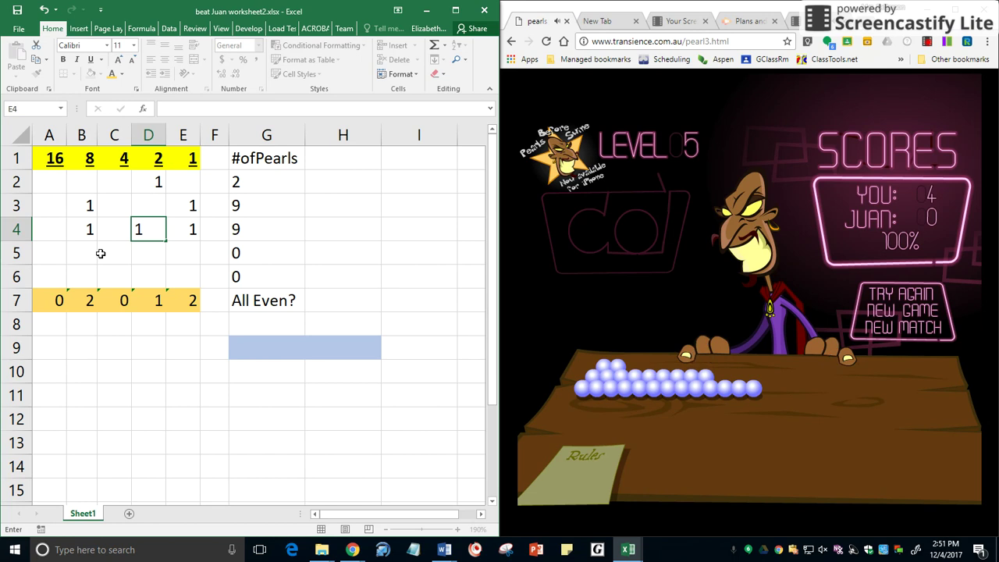
key("Return")
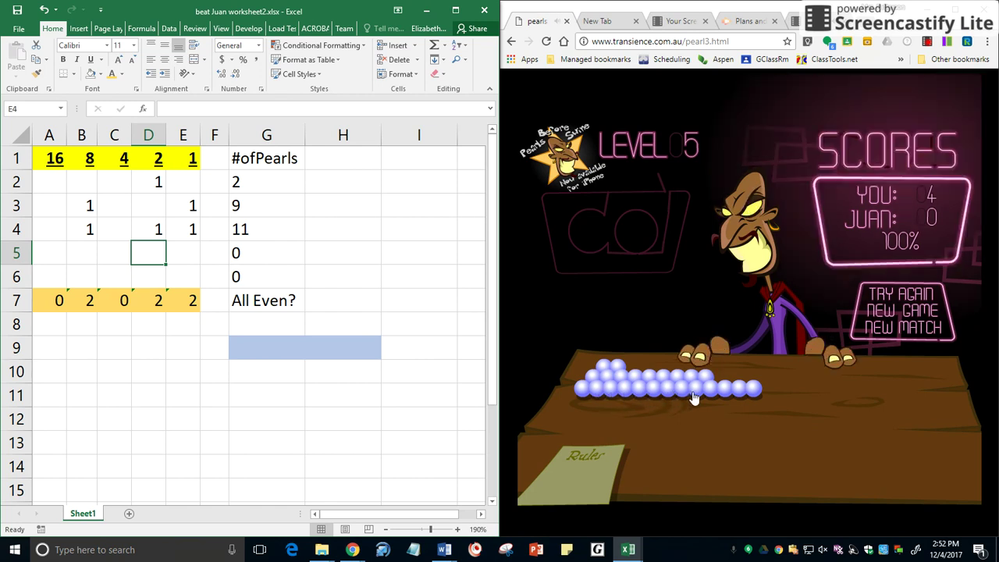
Step: Remove two pearls from the front row in the game and end the turn
left_click(753, 394)
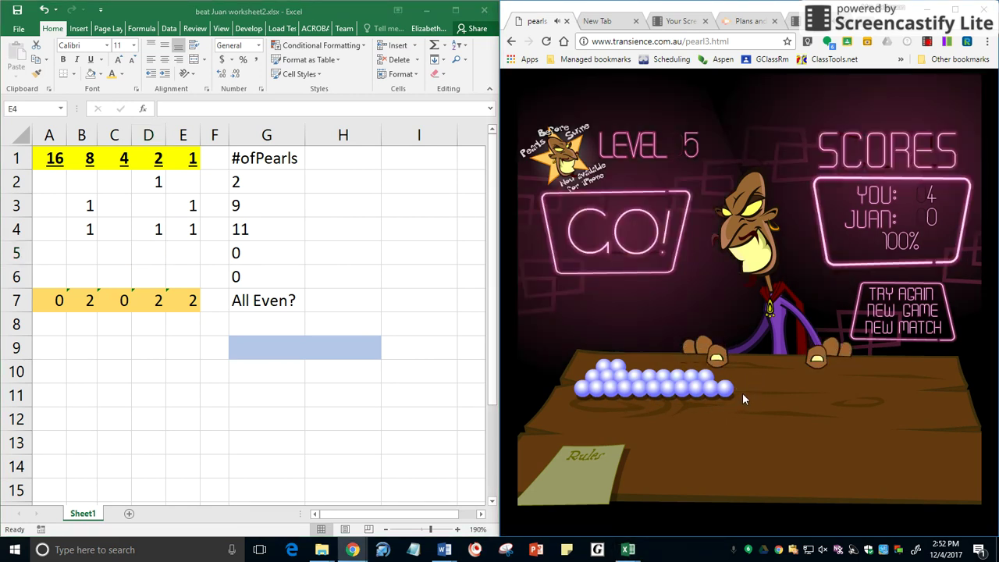
left_click(637, 261)
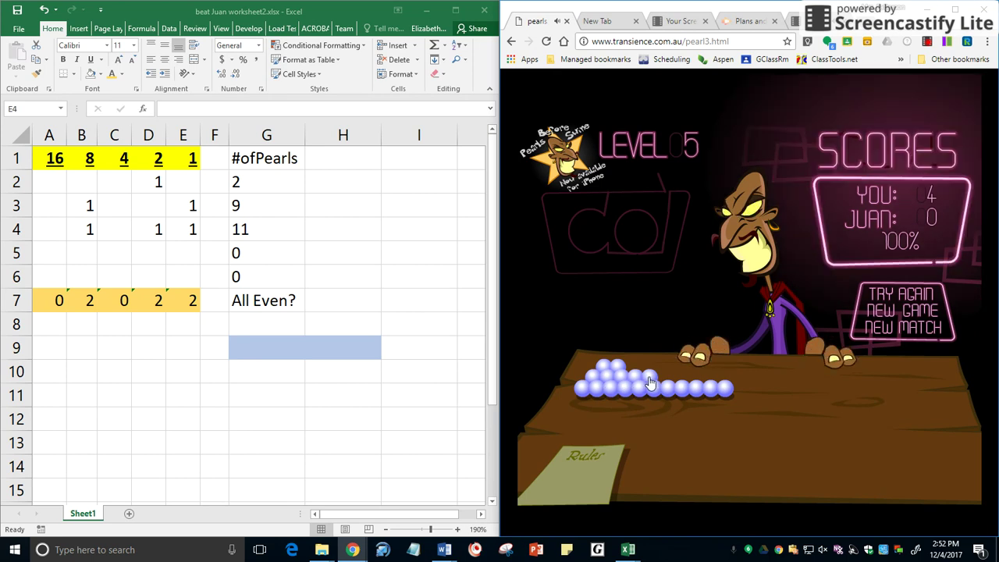
Step: Update the middle row's binary entry to 5 pearls by clearing B3 and entering 1 in C3
left_click(89, 206)
key("Delete")
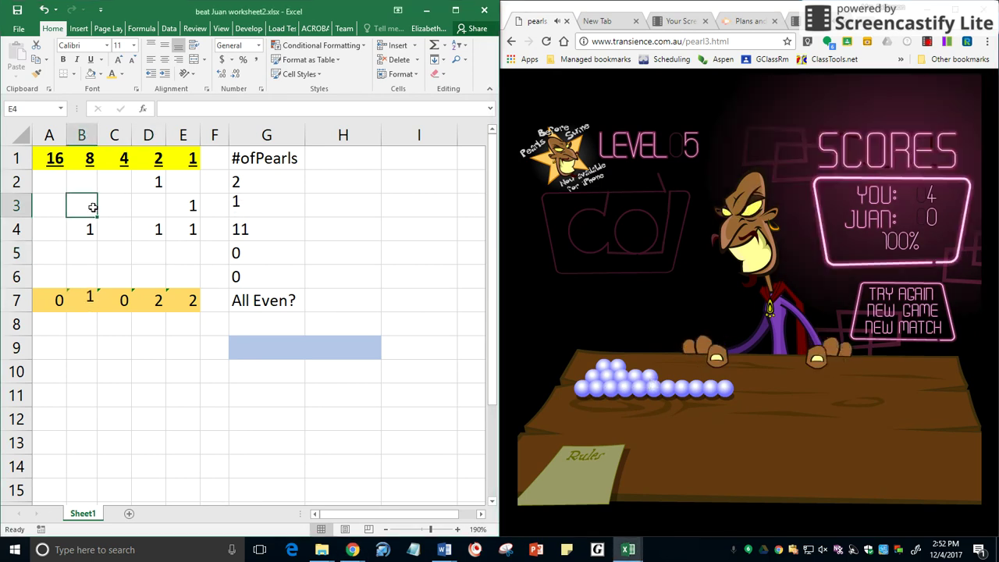
left_click(115, 209)
type("1")
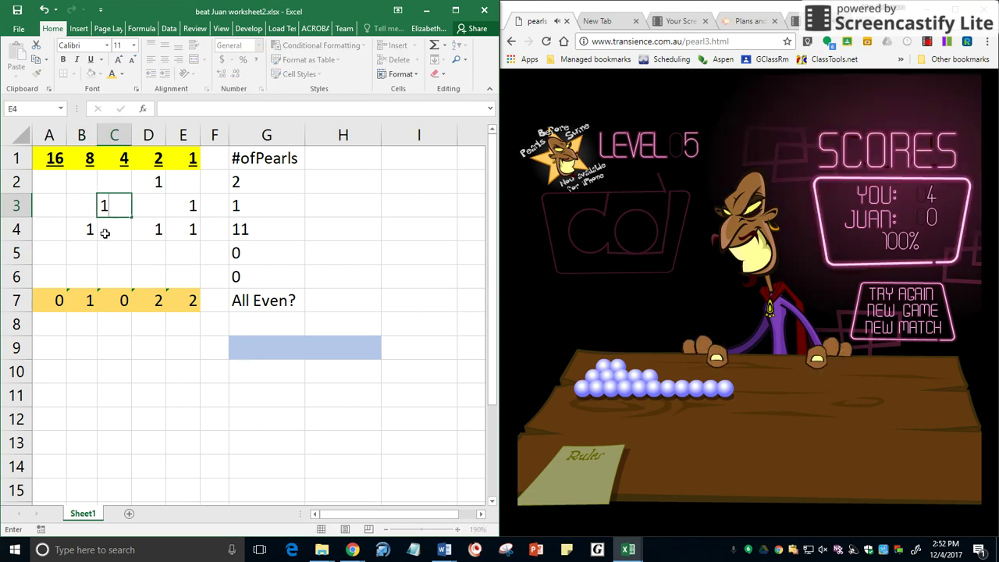
left_click(113, 250)
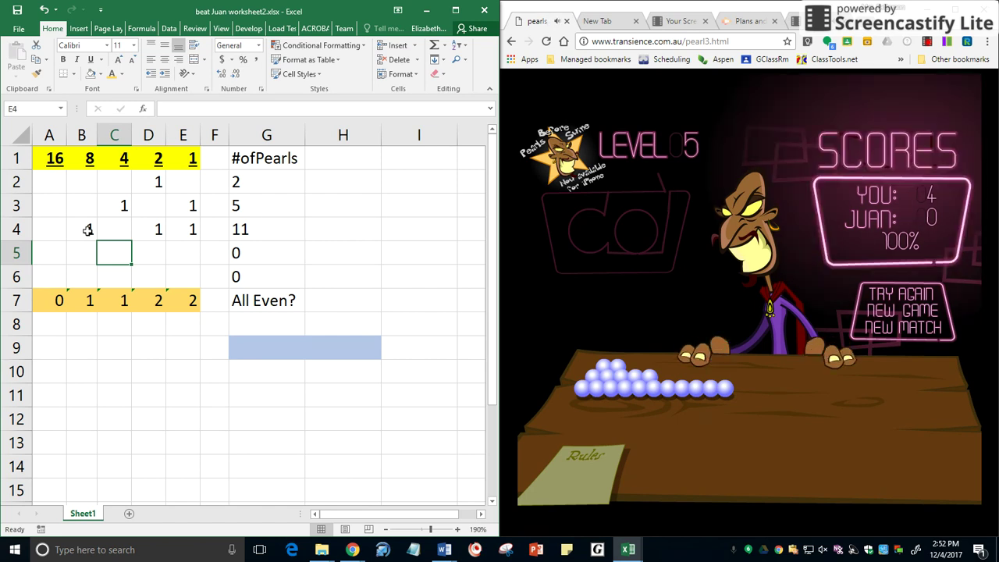
Step: Make every column even by clearing B4 and entering 1 in C4, giving 7 pearls for the front row
left_click(87, 230)
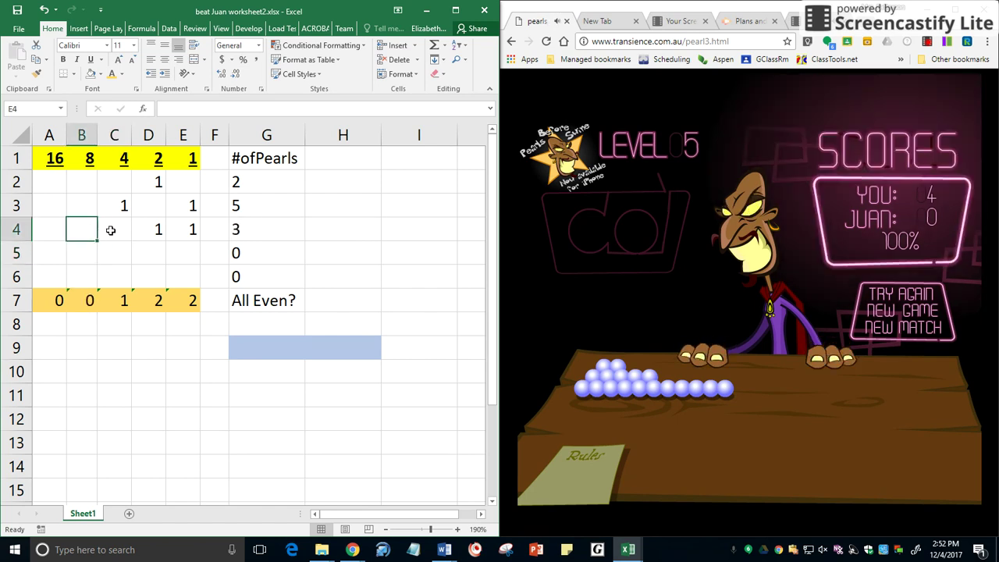
left_click(113, 230)
type("1")
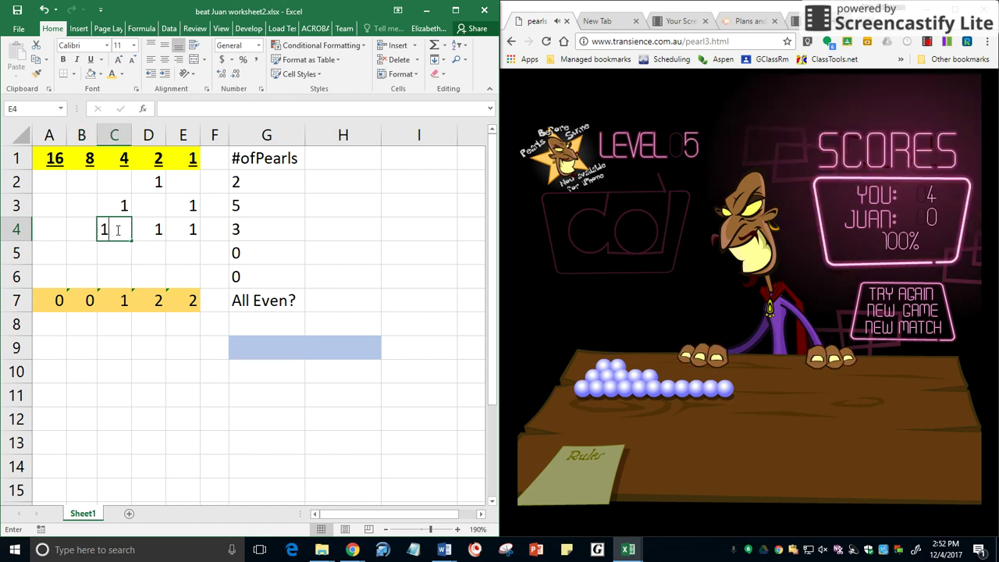
left_click(149, 229)
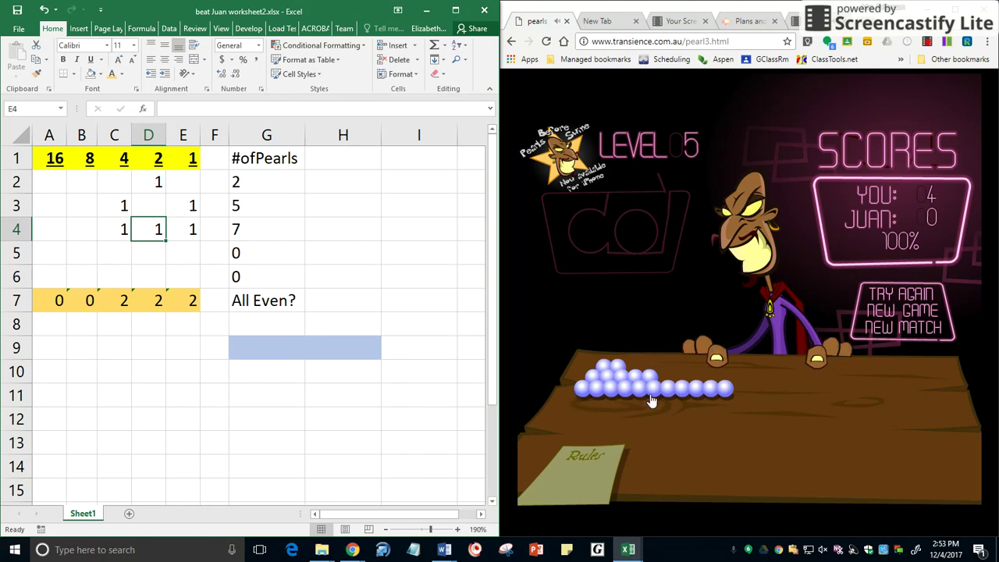
Step: Remove four pearls from the front row in the game and end the turn
left_click(680, 398)
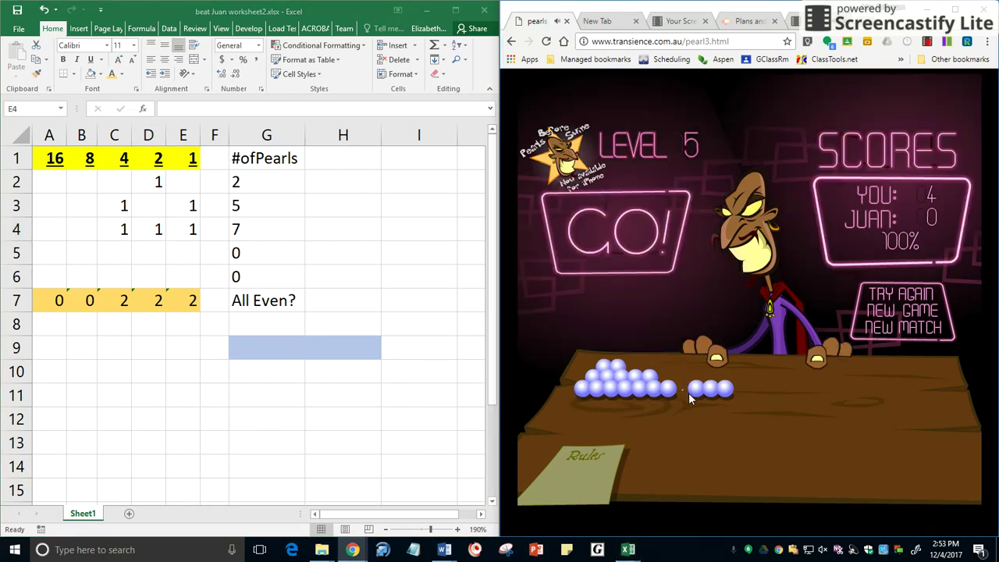
left_click(694, 395)
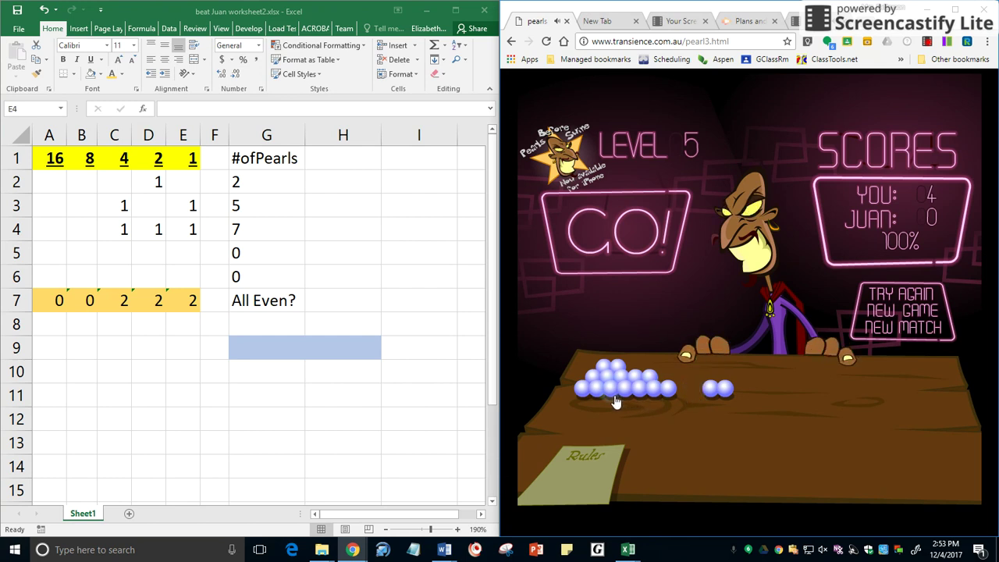
left_click(712, 395)
left_click(722, 395)
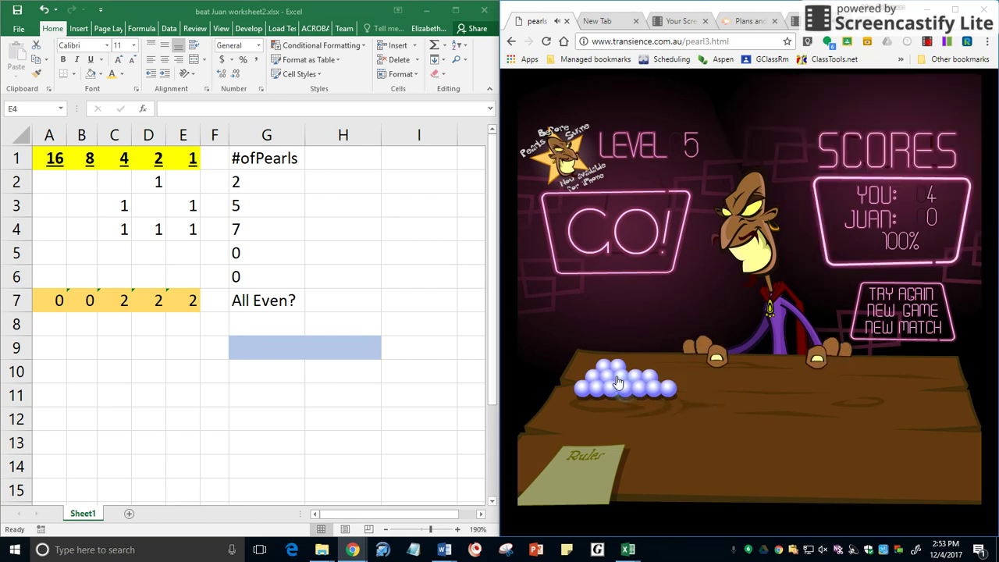
left_click(616, 270)
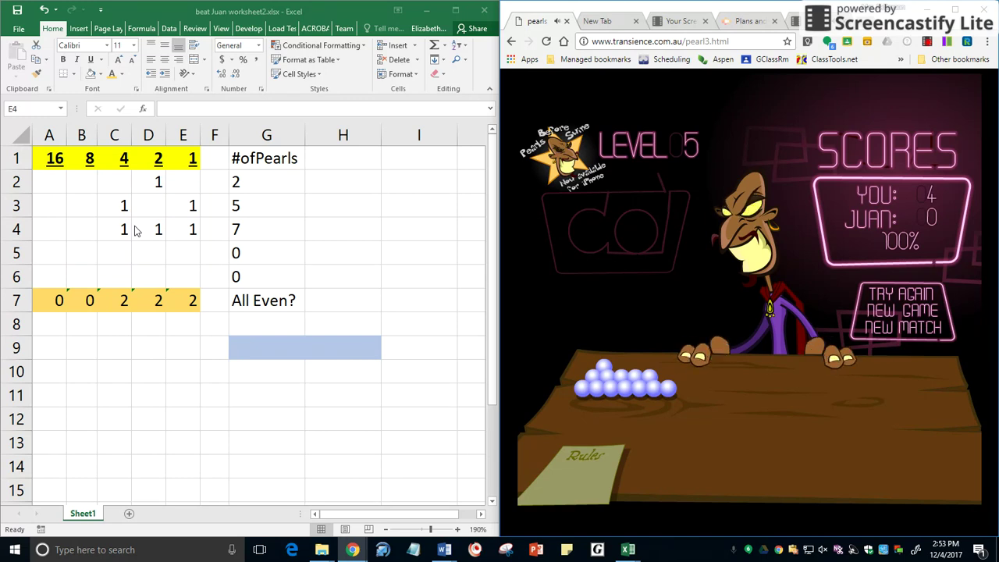
Step: Update the back row's binary entry to 1 pearl by clearing D2 and entering 1 in E2
left_click(149, 182)
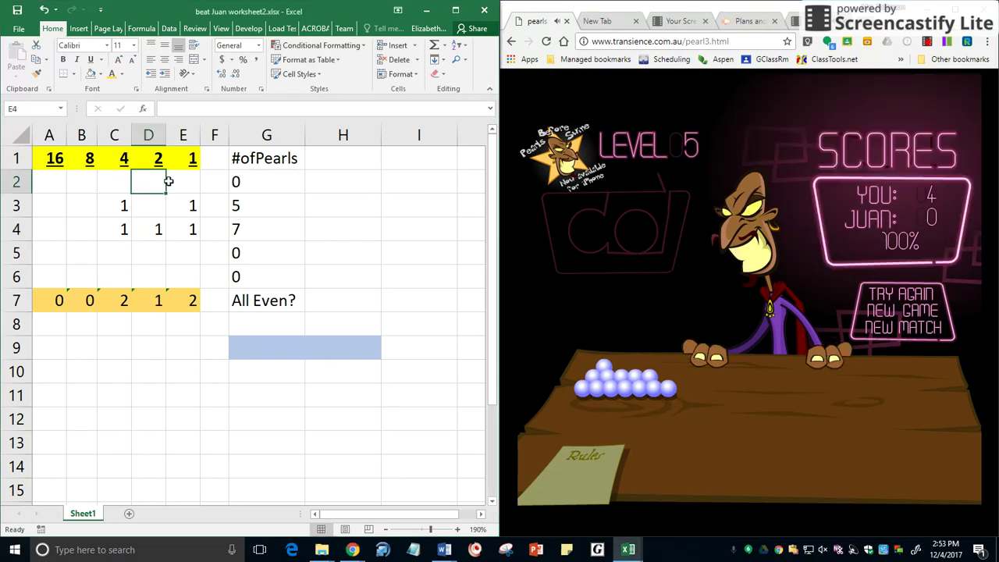
left_click(187, 181)
type("1")
key("Return")
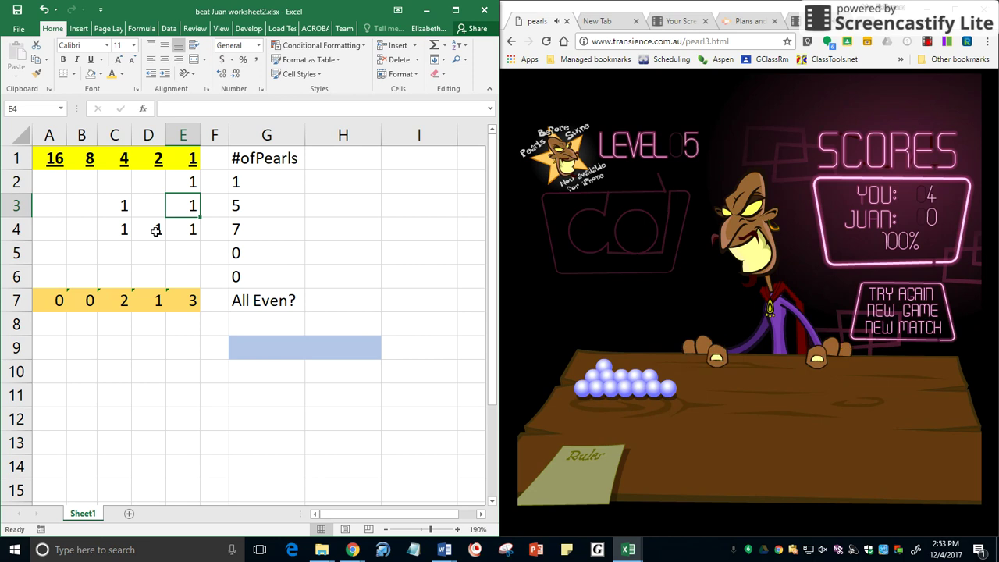
Step: Make every column even by clearing D4 and E4, giving 4 pearls for the front row
left_click(156, 229)
left_click(193, 230)
left_click(192, 229)
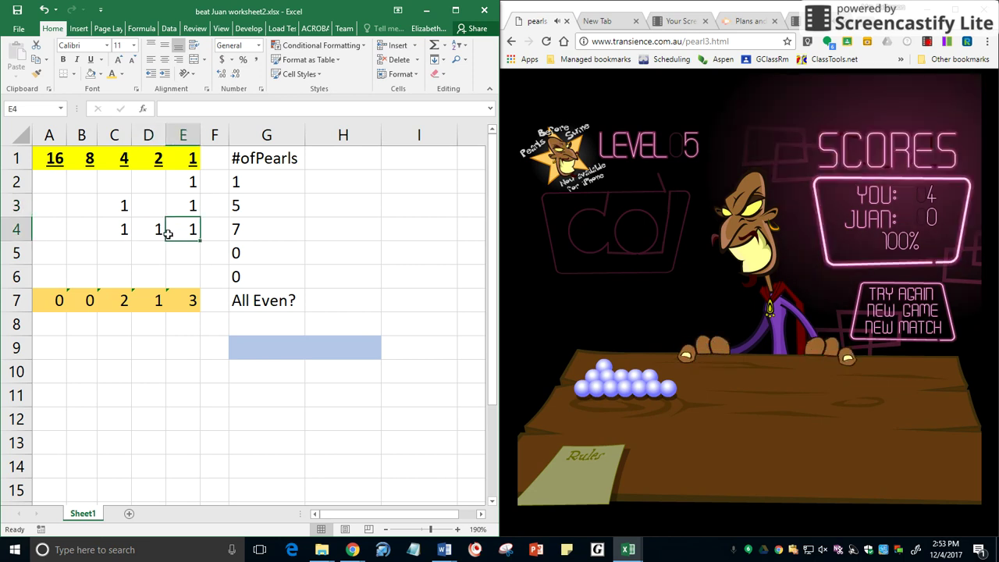
left_click(152, 229)
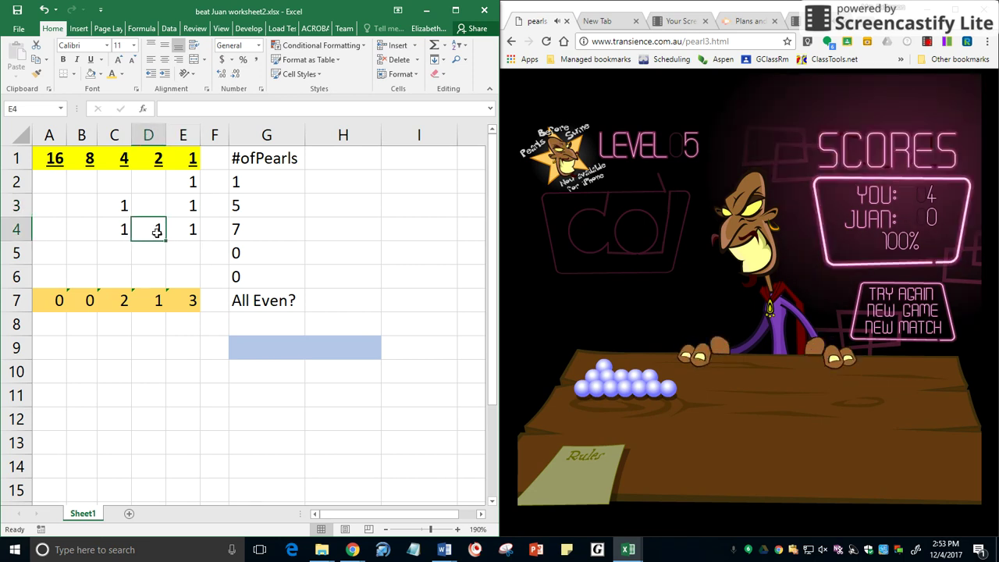
left_click(192, 231)
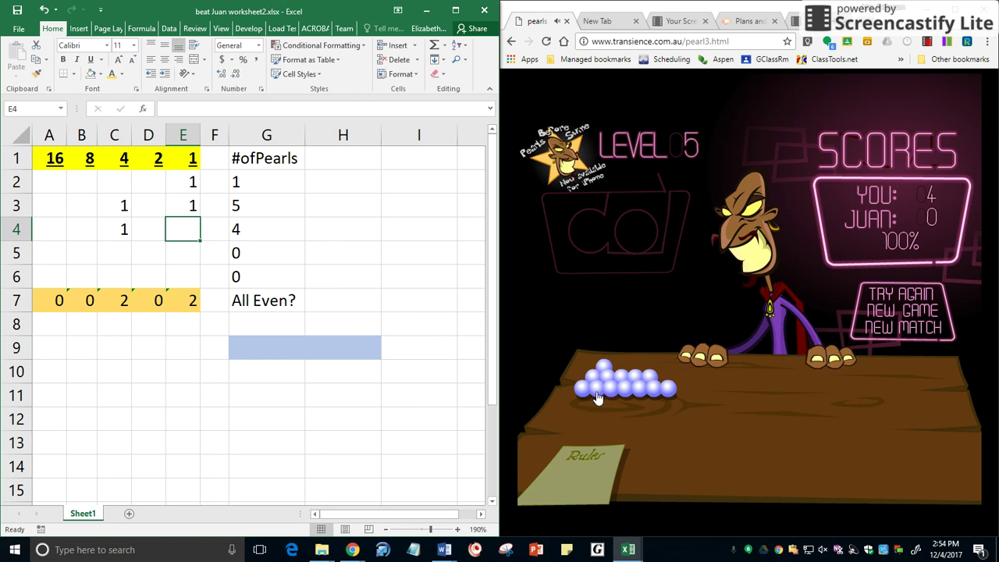
Step: Remove three pearls from the front row in the game and end the turn
left_click(632, 396)
left_click(653, 394)
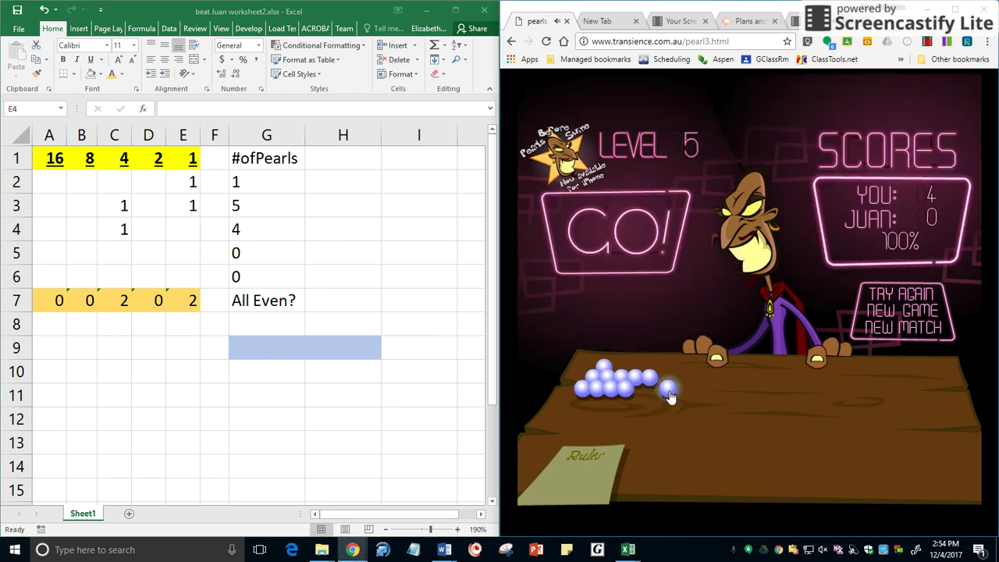
left_click(669, 393)
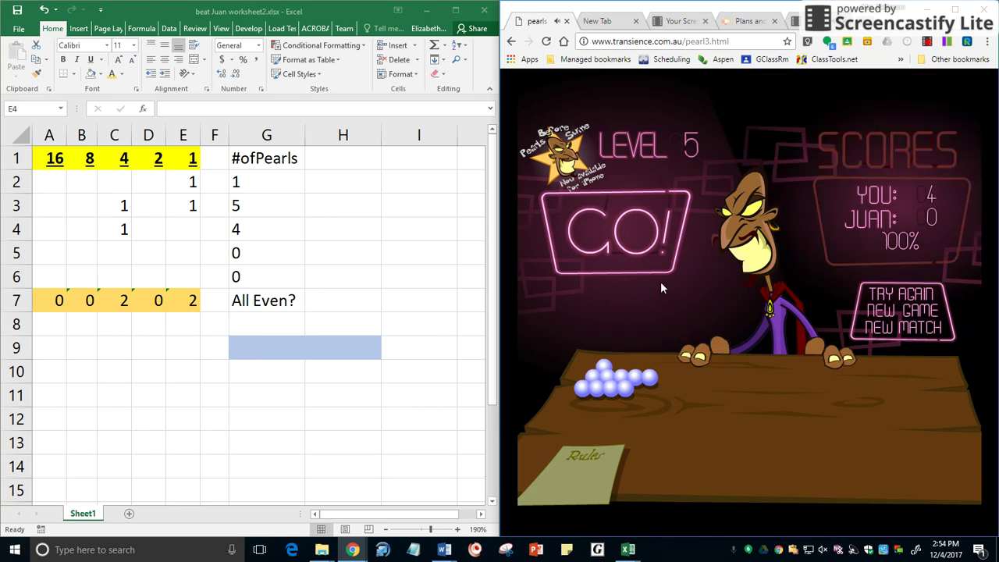
left_click(625, 237)
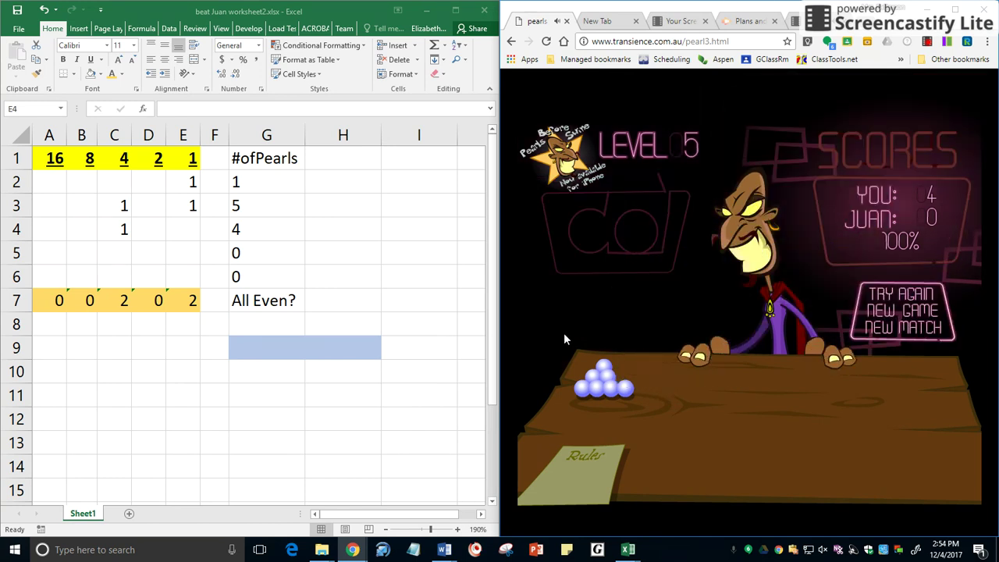
Step: Update the middle row's binary entry to 2 pearls by entering 1 in D3 and clearing E3 and C3
left_click(150, 203)
type("1")
left_click(186, 205)
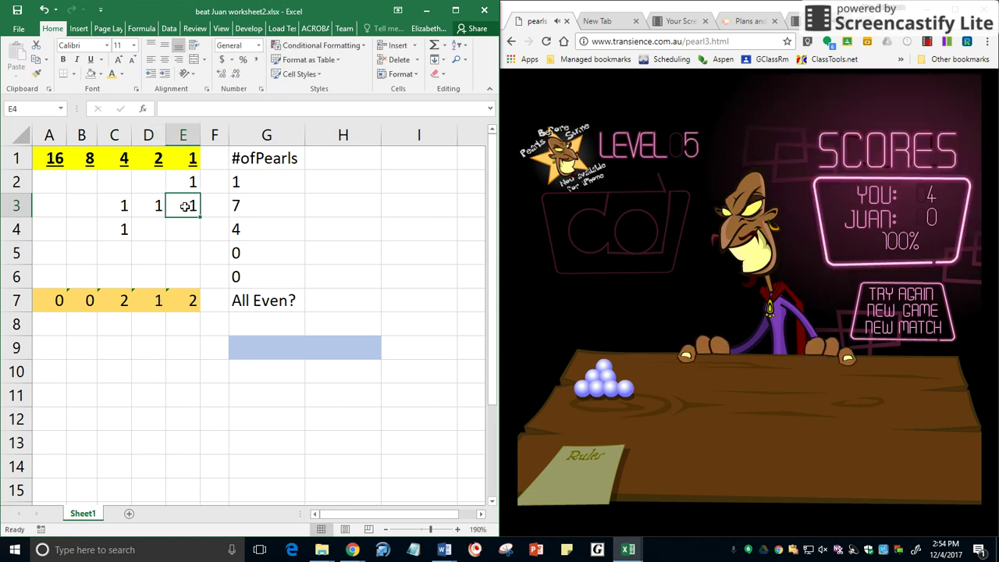
key("Delete")
left_click(123, 204)
key("Delete")
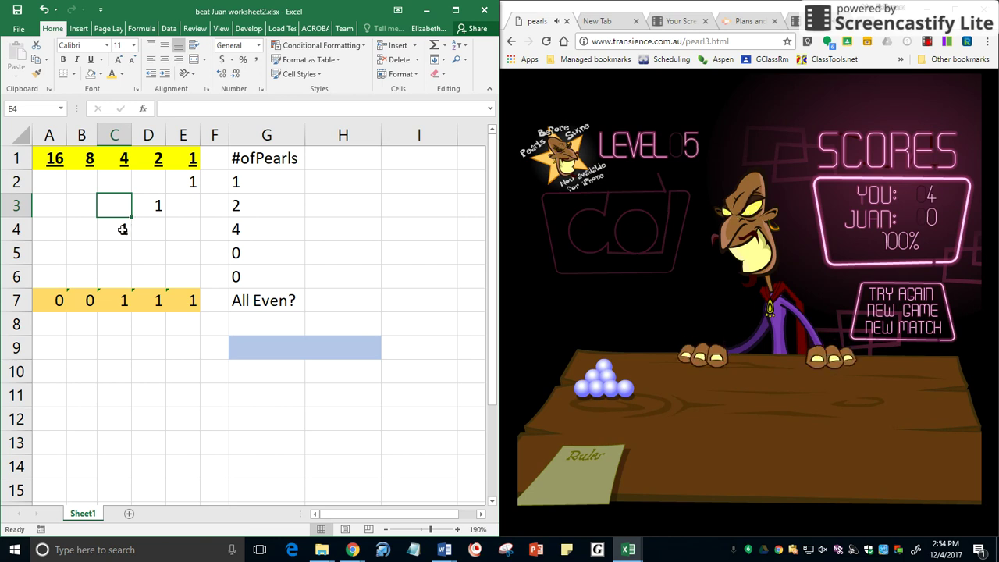
Step: Make every column even by clearing C4 and entering 1 in D4 and E4, giving 3 pearls for the front row
left_click(116, 236)
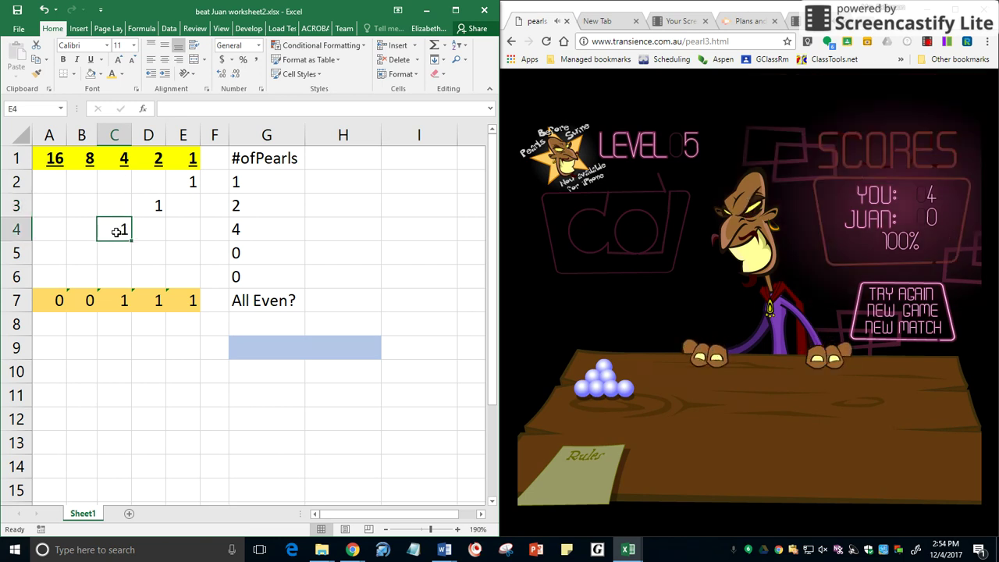
key("Delete")
left_click(157, 237)
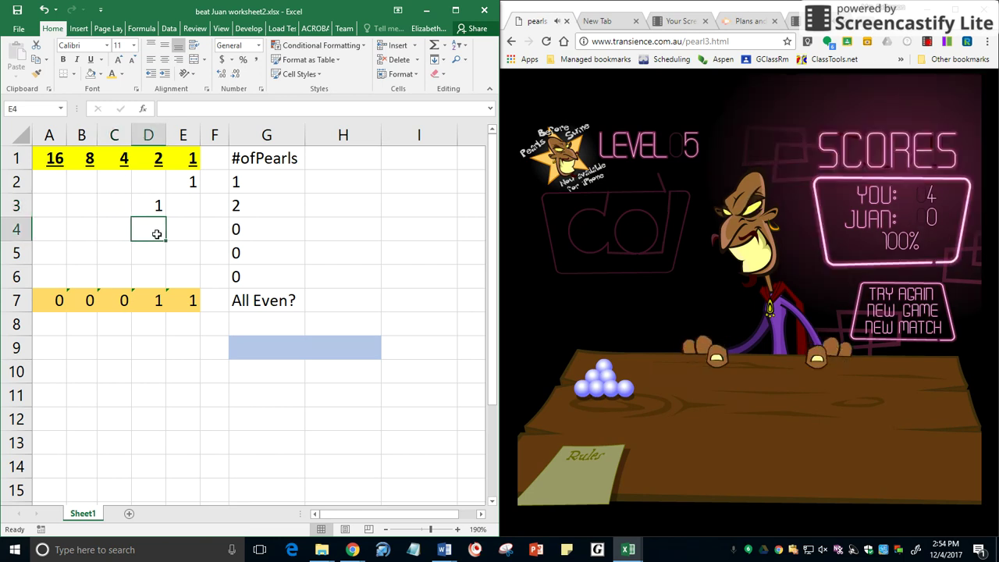
type("1")
left_click(189, 230)
type("1")
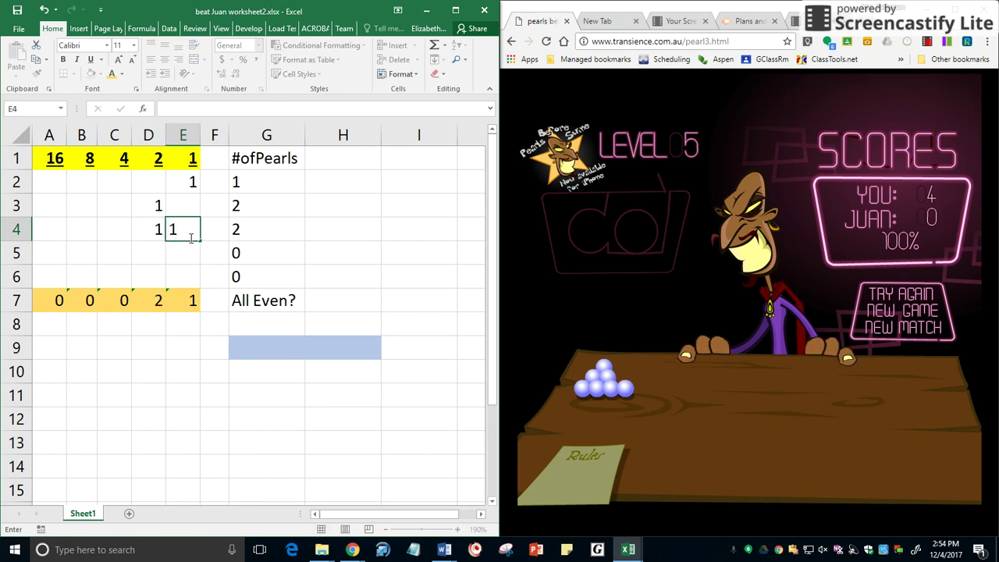
key("Return")
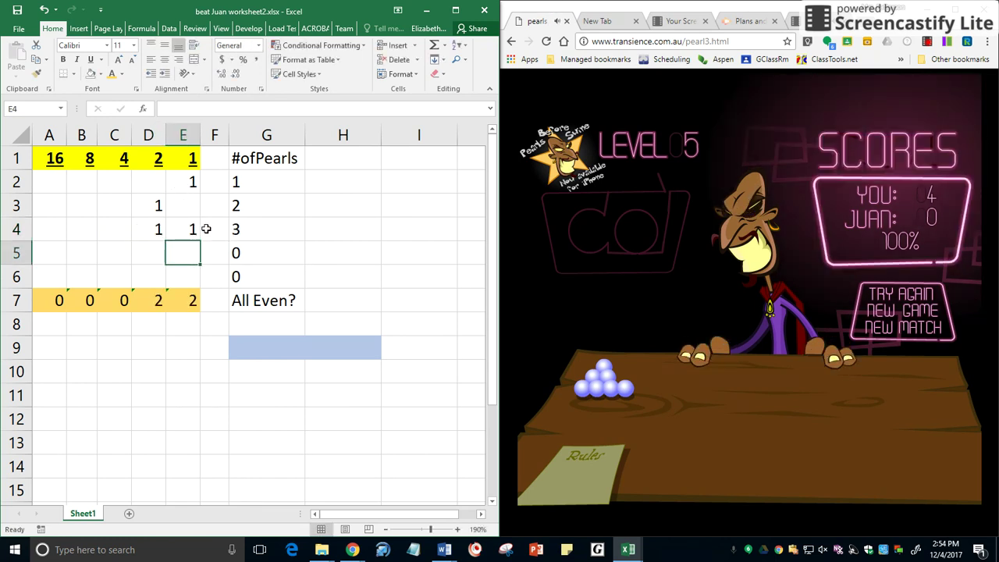
Step: Remove one pearl from the front row in the game and end the turn
left_click(624, 388)
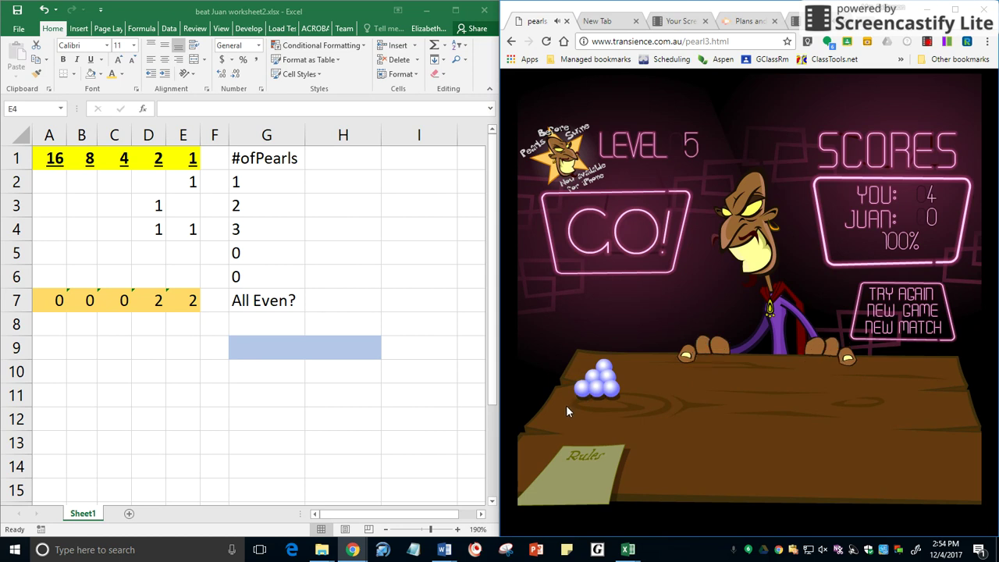
left_click(632, 248)
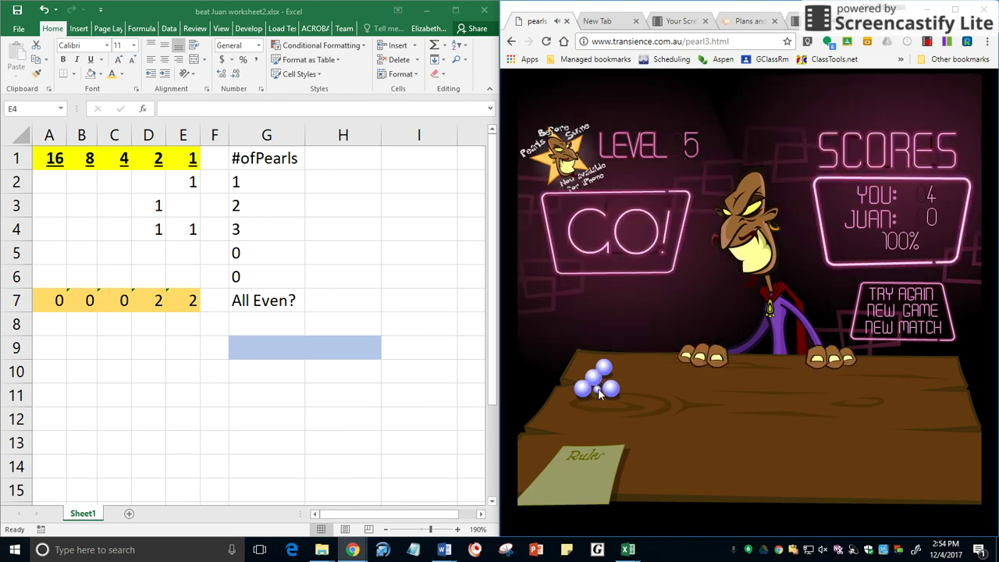
Step: Finish level 5 by removing two front-row pearls and, on the following turn, the last front-row pearl, ending each turn
left_click(611, 389)
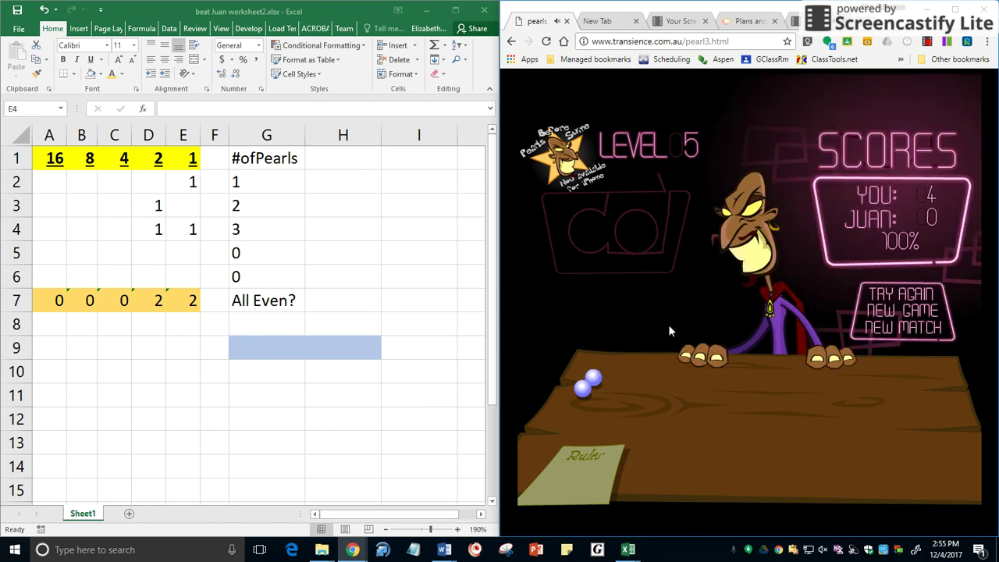
left_click(582, 389)
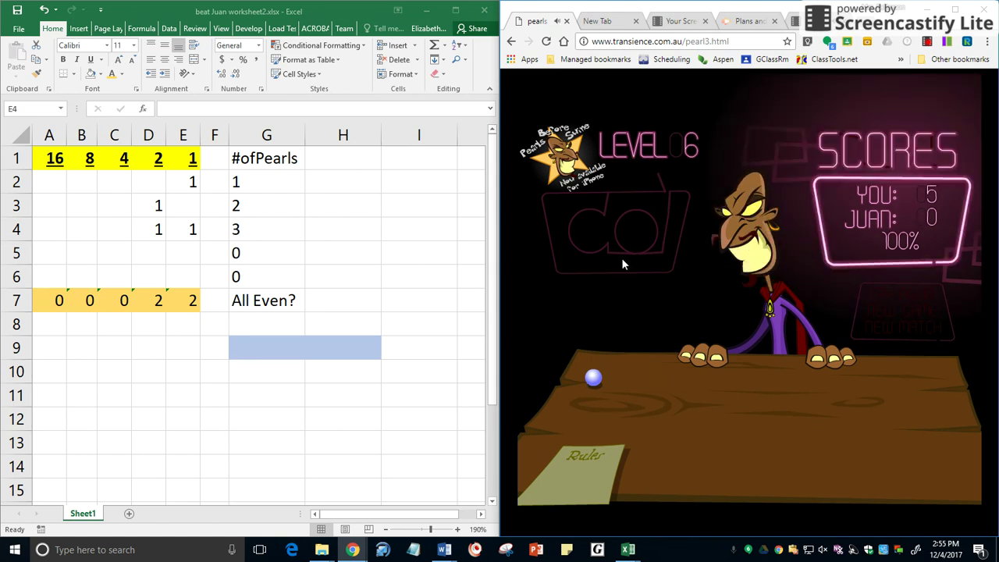
key("Return")
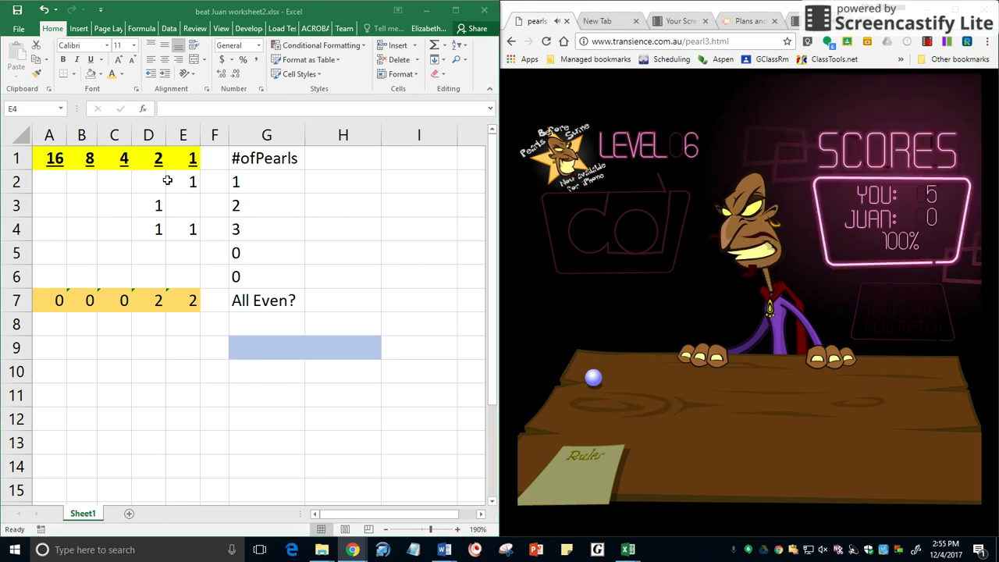
Step: Clear D2:E4 and record the back row's 7 pearls for level 6 by entering 1 in C2, D2 and E2
left_click_drag(150, 183, 190, 236)
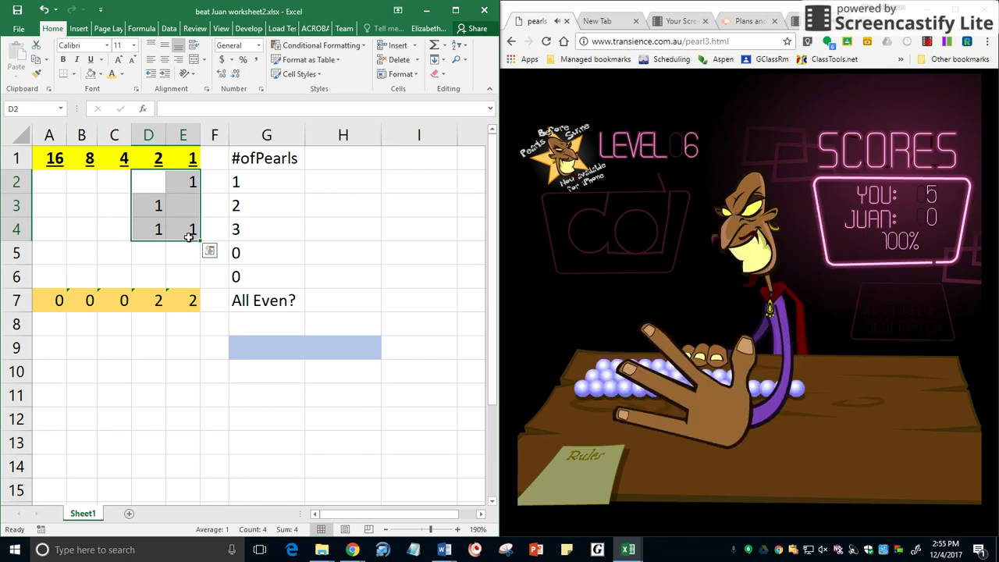
key("Delete")
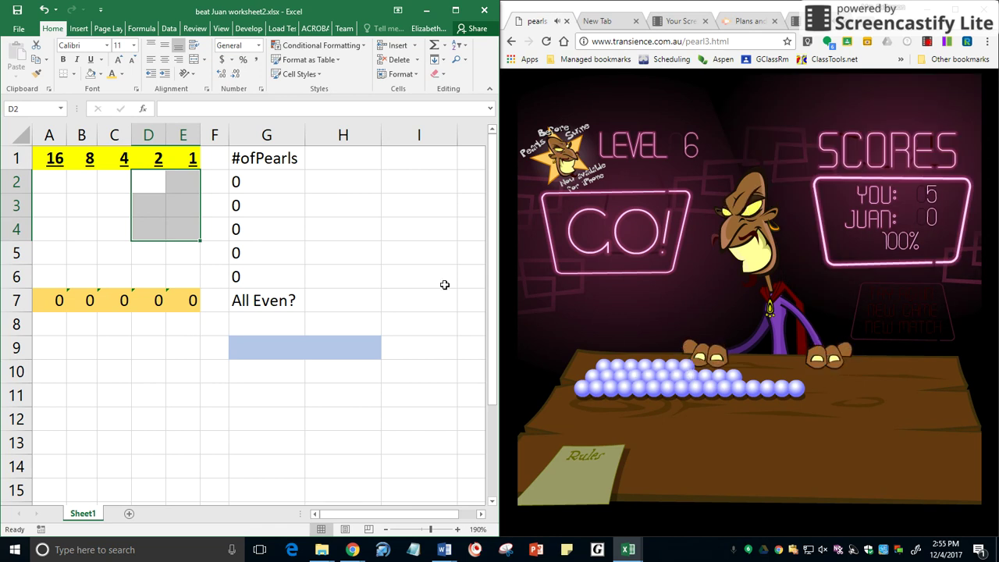
left_click(116, 181)
type("1")
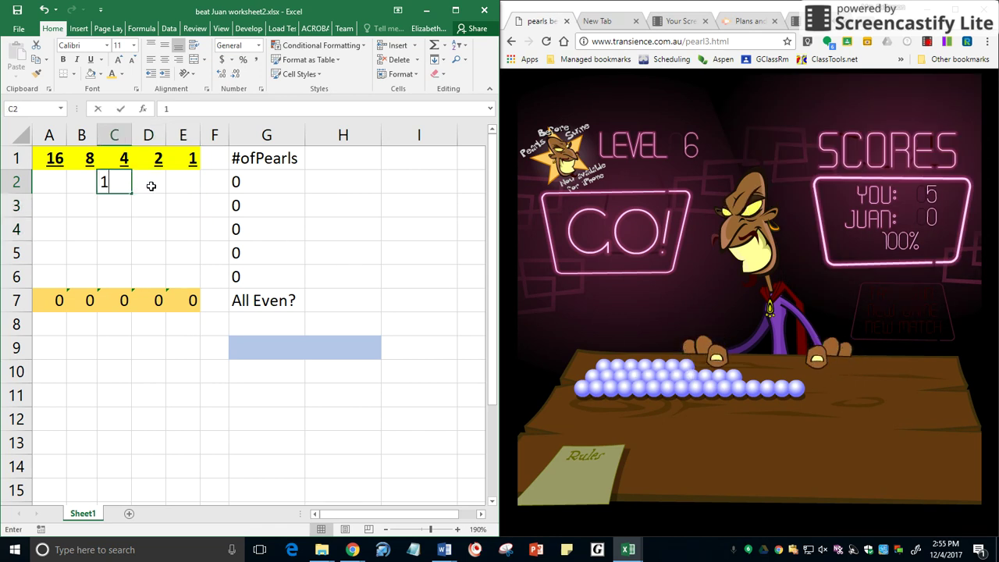
left_click(152, 186)
type("1")
left_click(181, 185)
type("1")
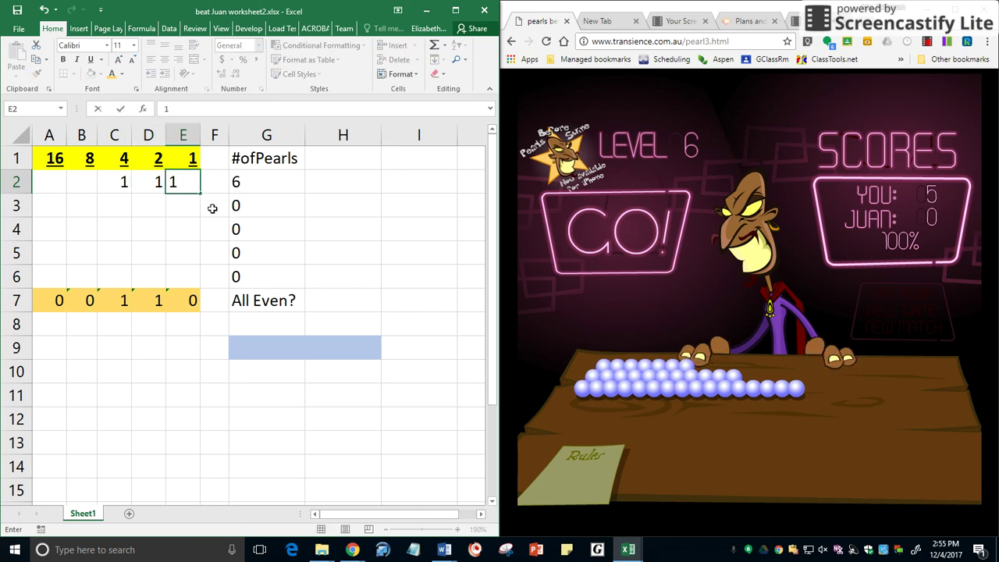
left_click(175, 204)
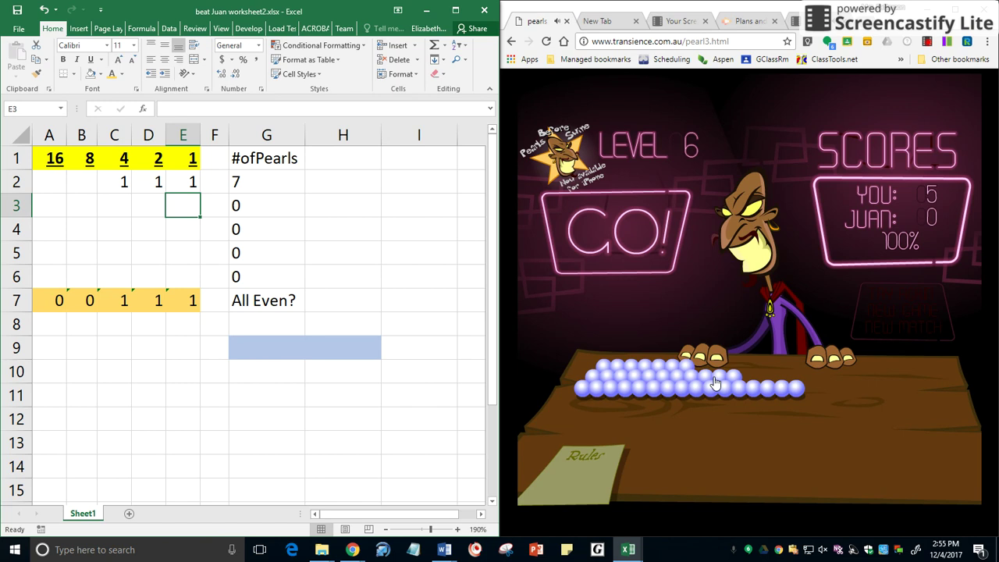
Step: Record the middle row's 11 pearls in binary by entering 1 in B3, D3 and E3
left_click(82, 207)
type("1")
left_click(145, 207)
type("1")
left_click(183, 209)
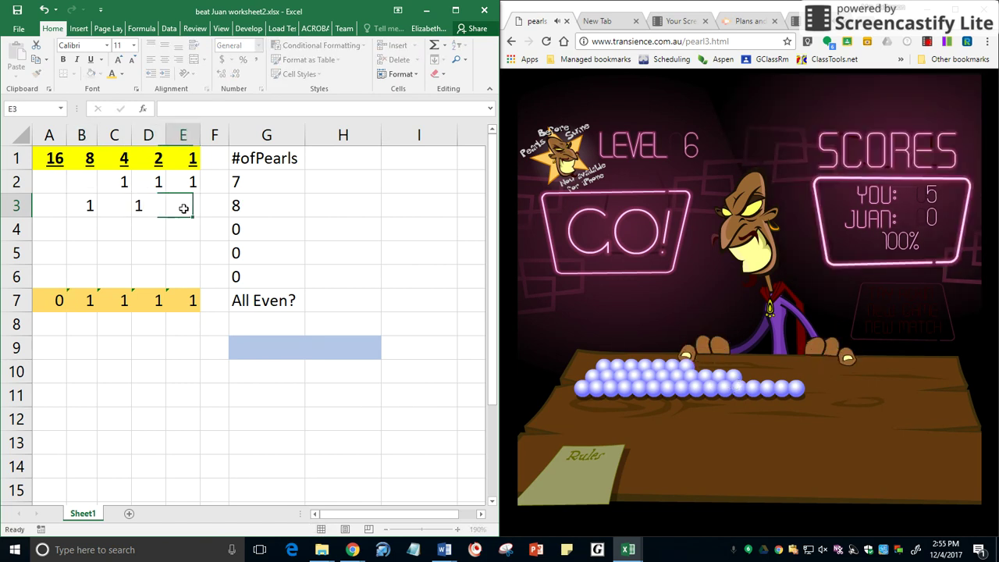
type("1")
key("Return")
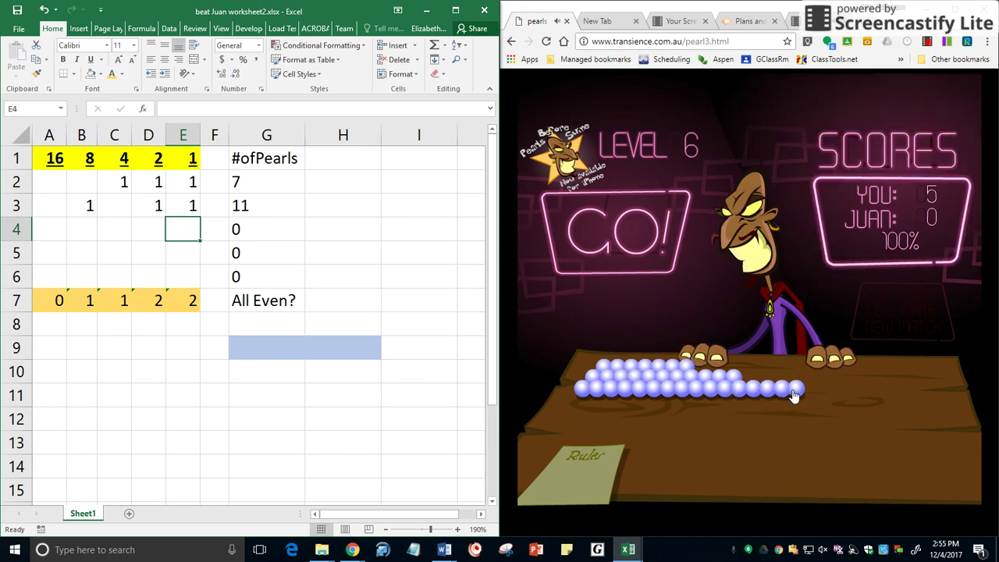
Step: Record the front row's 16 pearls in binary by entering 1 in A4
left_click(53, 229)
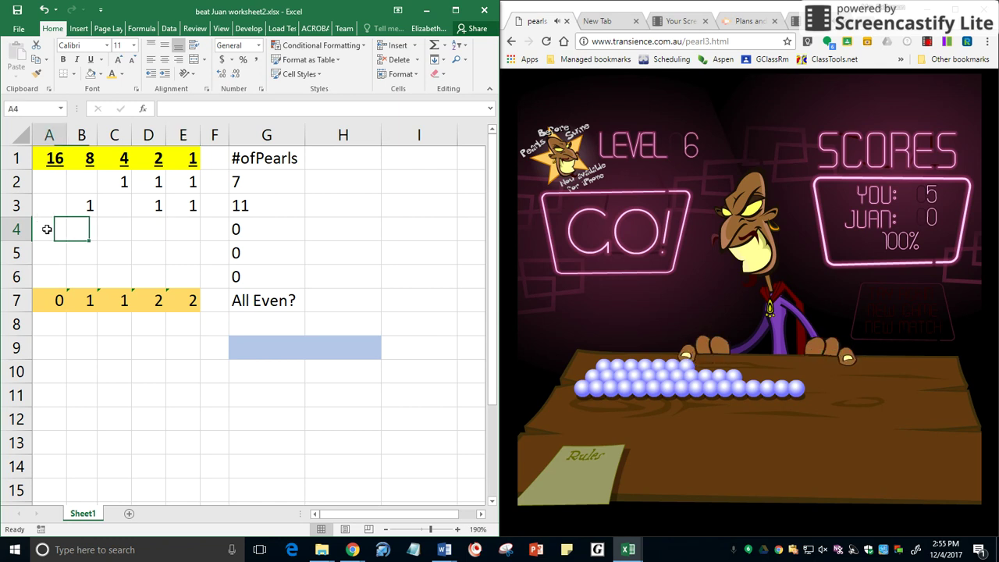
type("1")
left_click(92, 230)
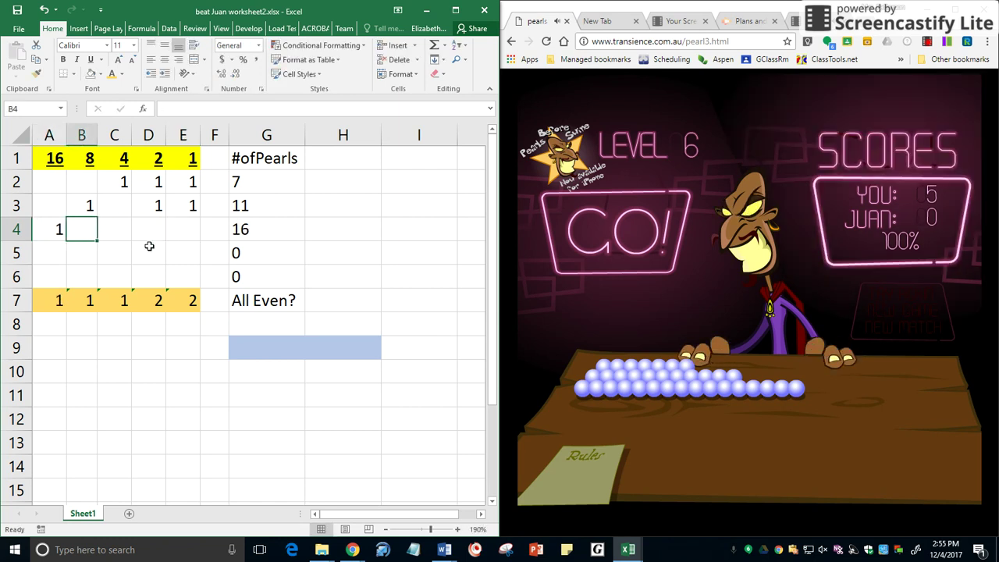
Step: Make every column even by clearing A4 and entering 1 in B4 and C4, giving 12 pearls for the front row
left_click(60, 228)
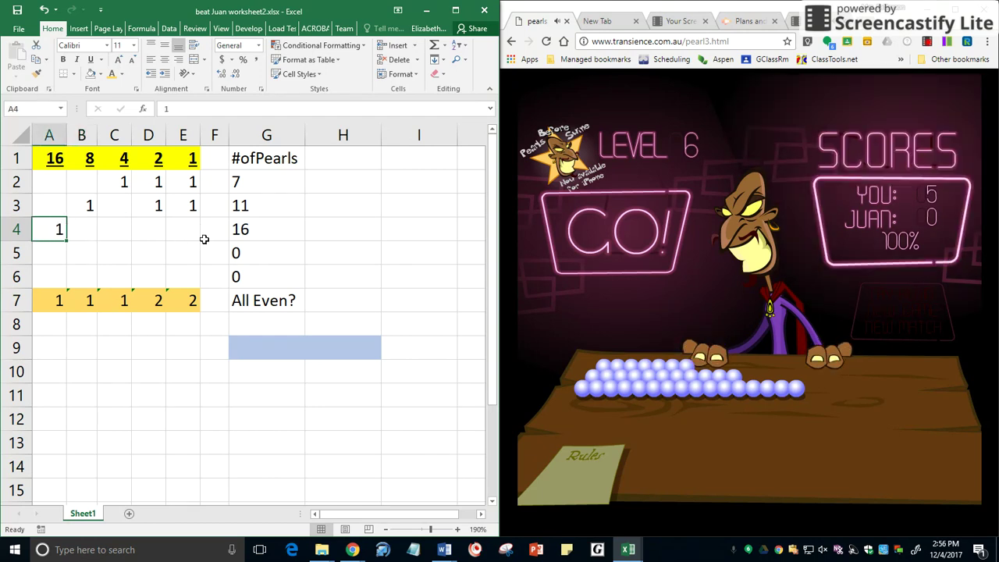
left_click(86, 233)
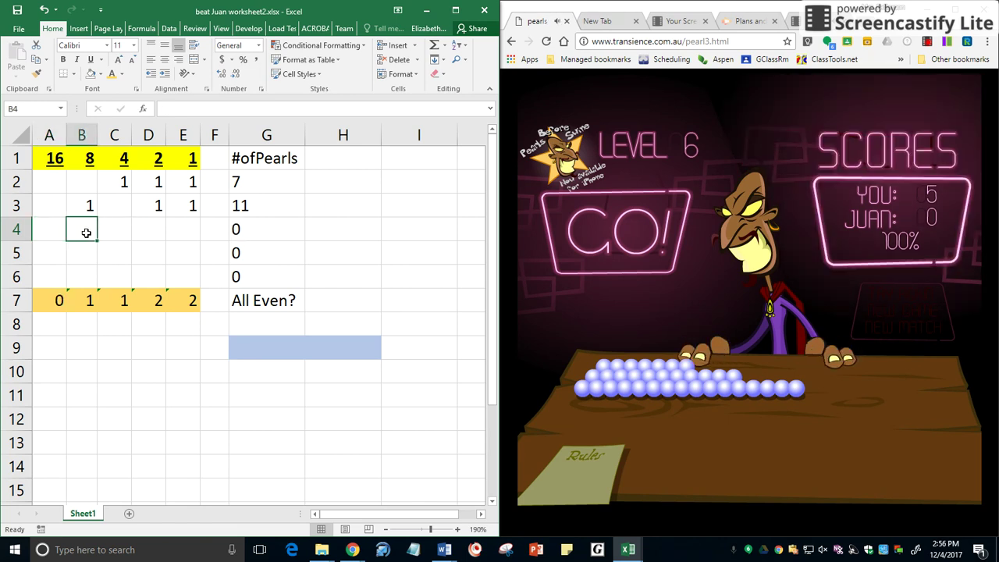
type("1")
left_click(112, 230)
type("1")
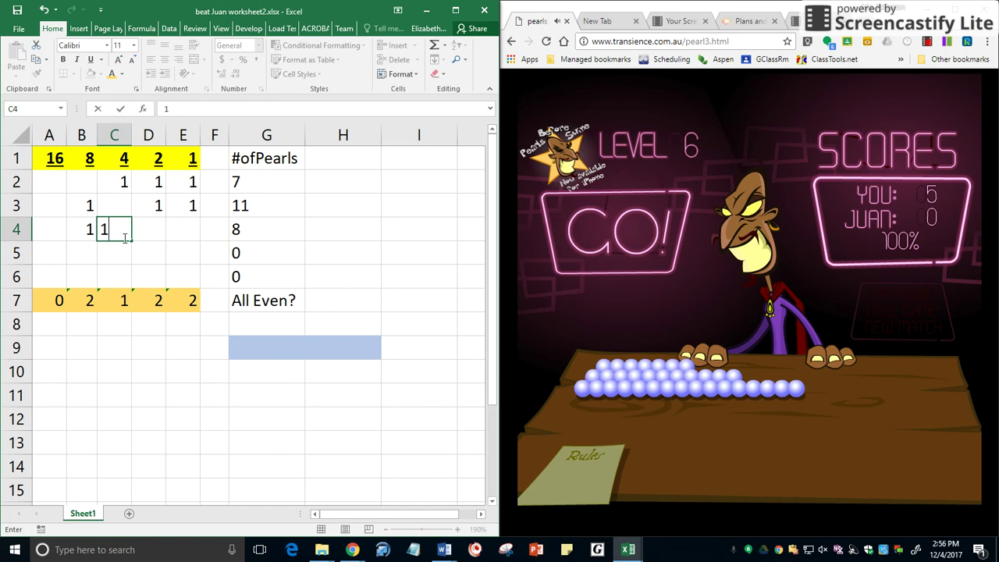
left_click(151, 234)
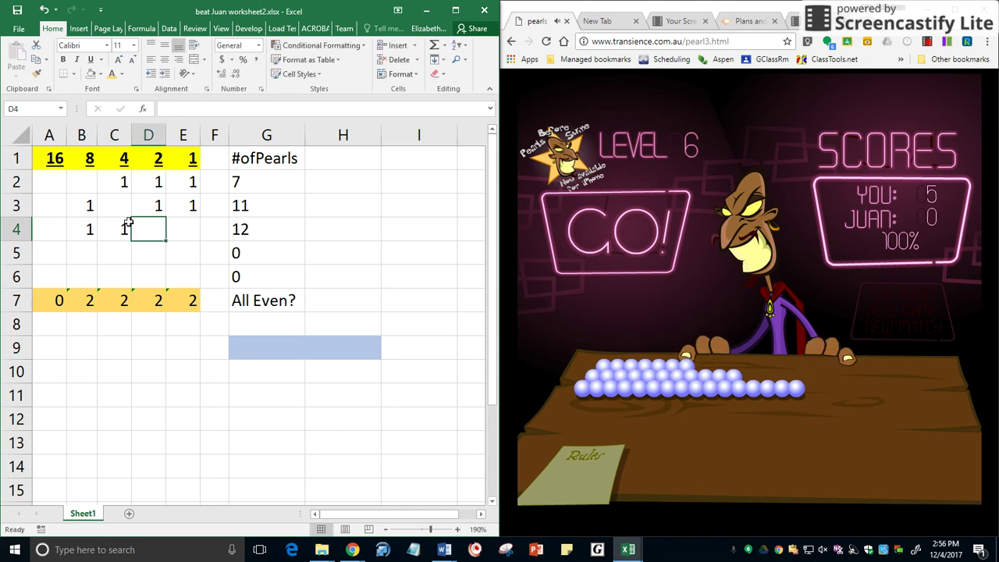
Step: Remove four pearls from the end of the front row in the game and end the turn
left_click(749, 395)
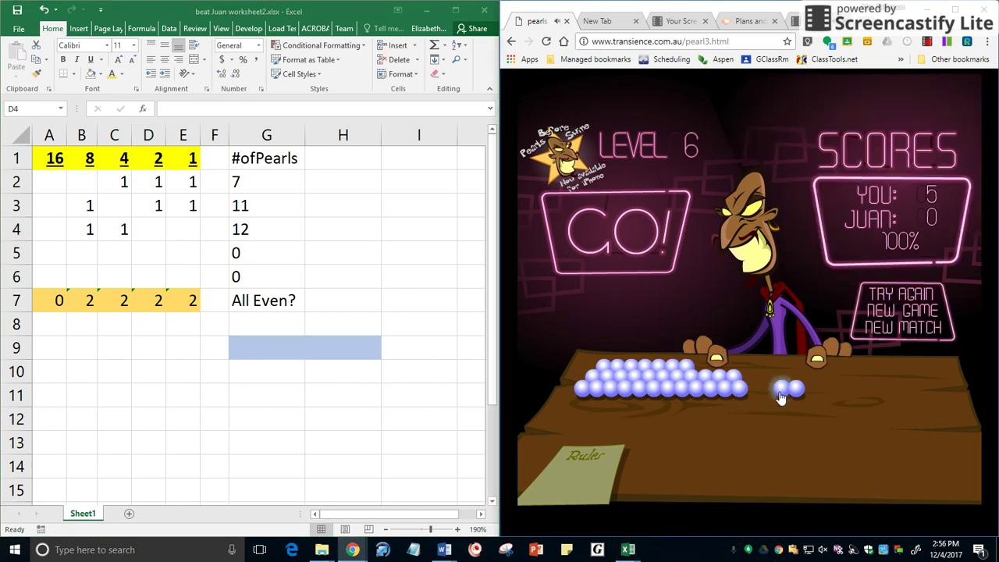
left_click(780, 394)
left_click(793, 390)
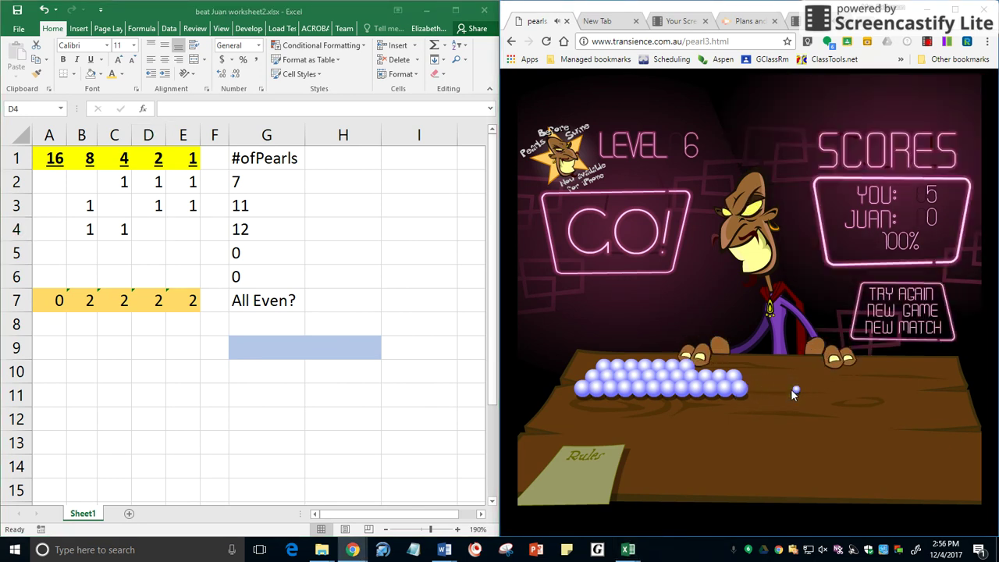
left_click(643, 239)
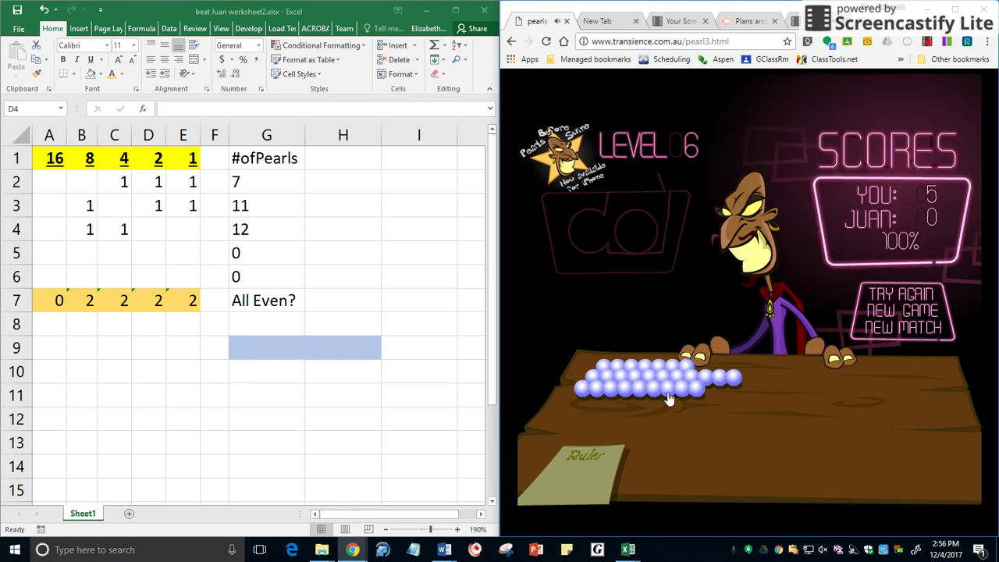
Step: Record the front row's 9 pearls in binary by clearing C4 and entering 1 in E4
left_click(116, 230)
left_click(117, 229)
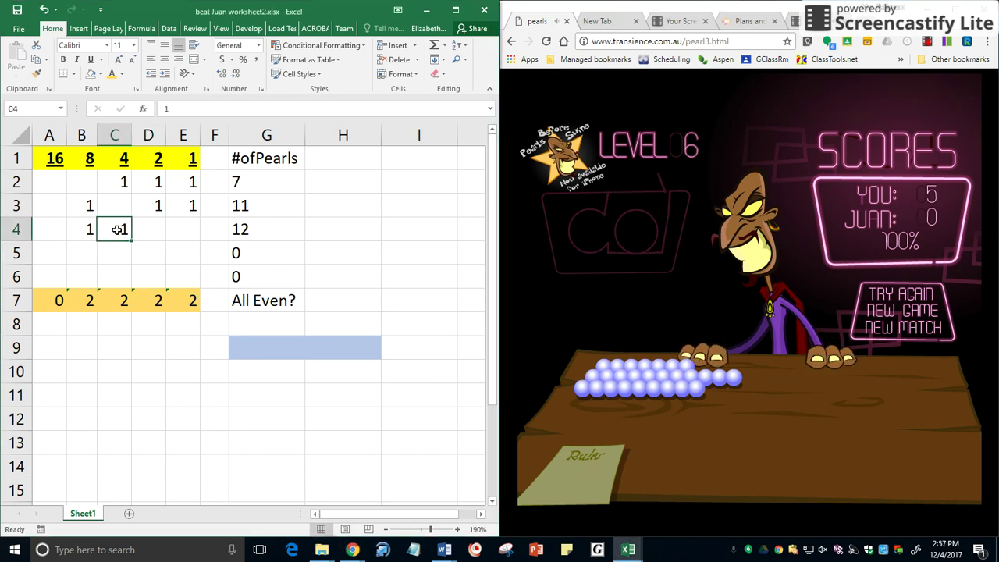
key("Delete")
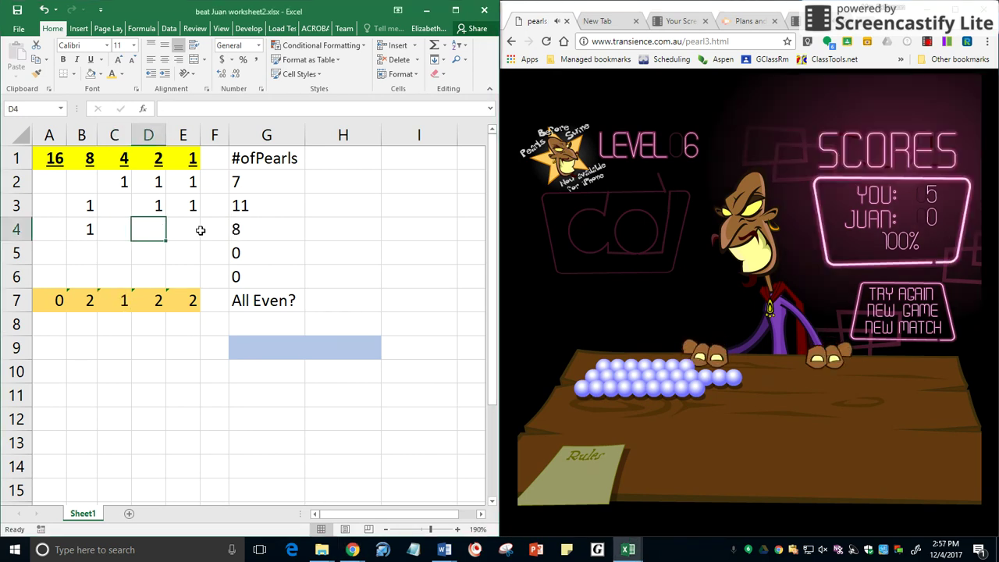
left_click(198, 230)
type("1")
key("Return")
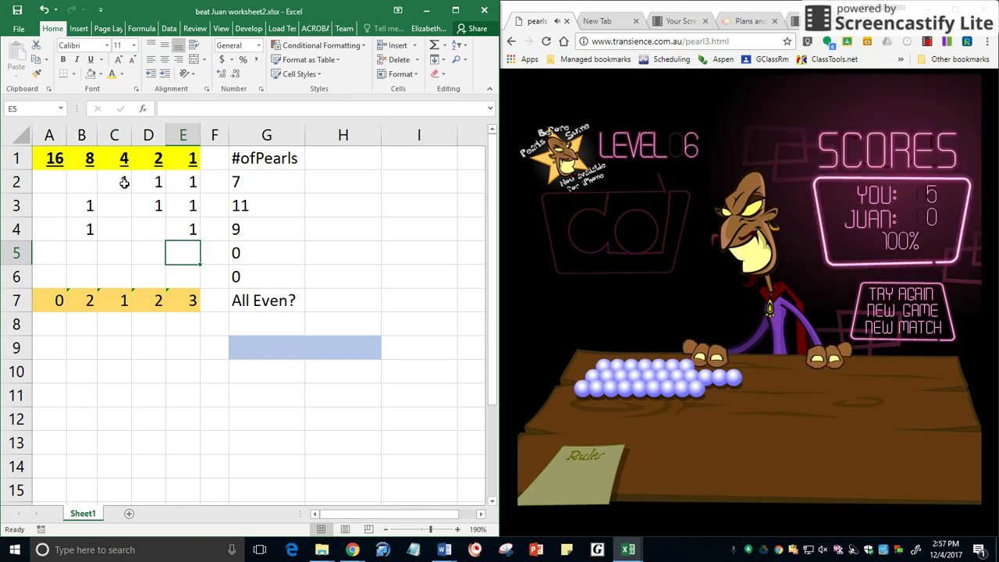
Step: Make every column even by clearing C2 and E2, and remove five pearls from the back row in the game
left_click(124, 182)
key("Delete")
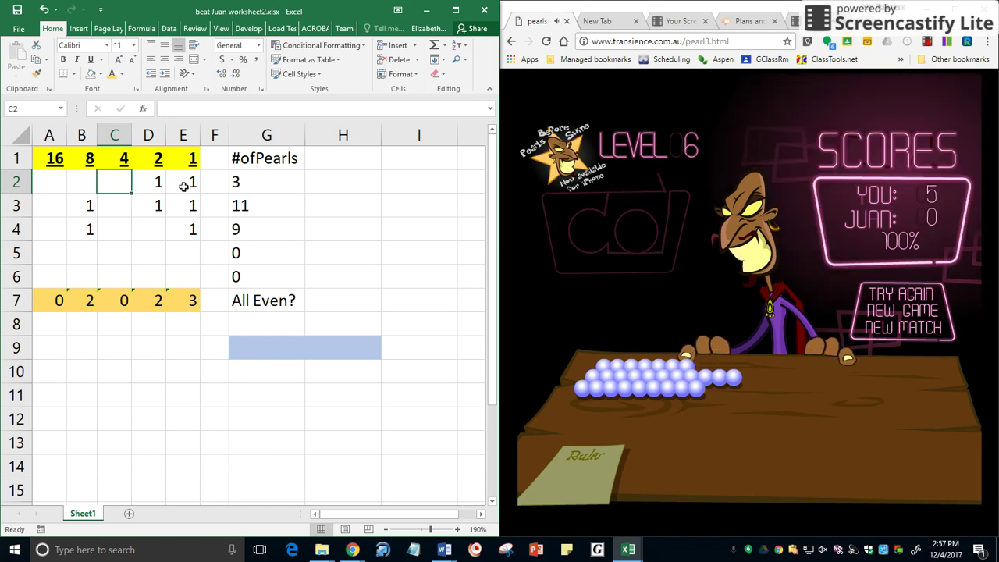
left_click(184, 184)
key("Delete")
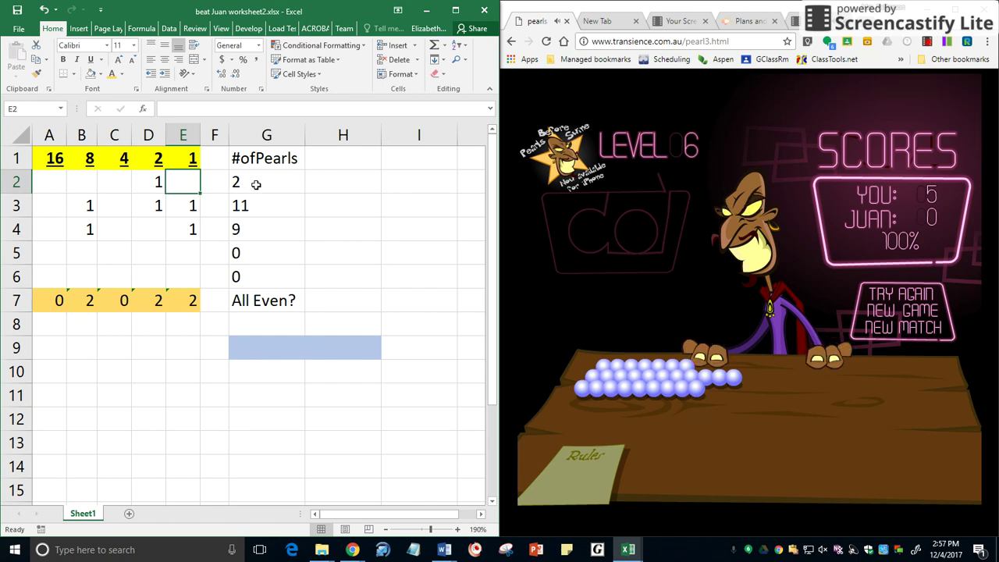
left_click(633, 370)
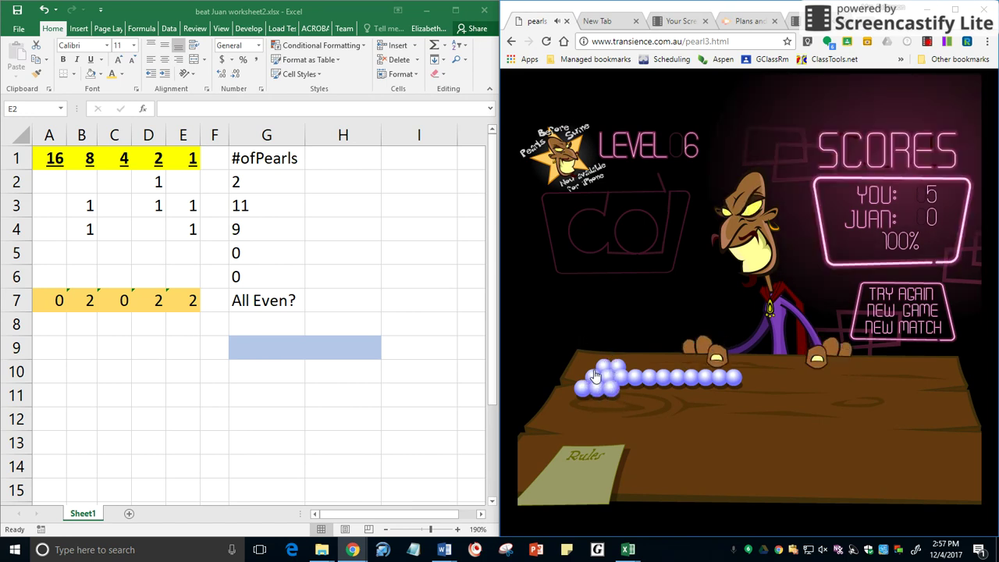
Step: Remove ten pearls from the middle row in the game, keeping only its first pearl for a 2-1-3 board
left_click(620, 380)
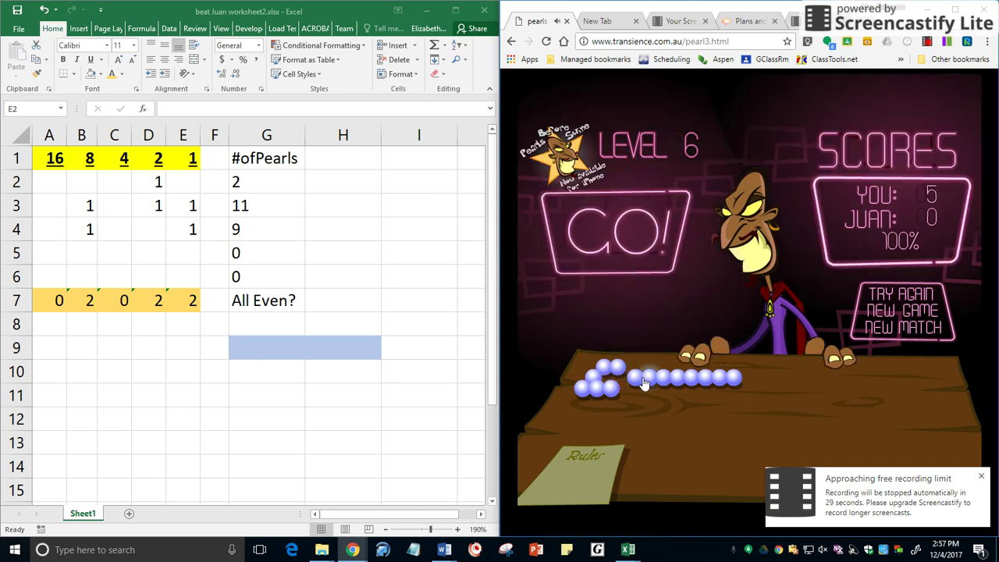
left_click(635, 381)
left_click(648, 384)
left_click(665, 383)
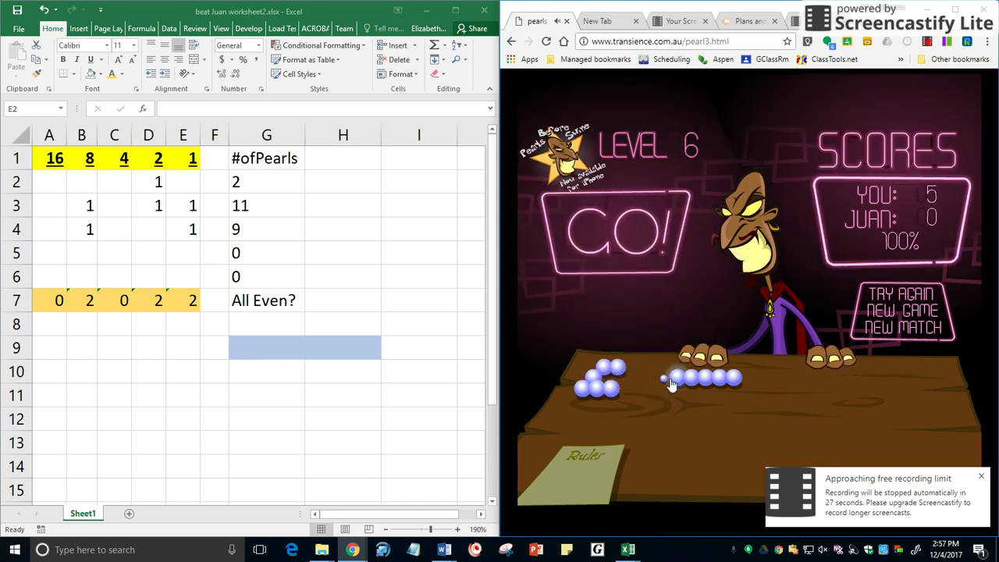
left_click(714, 383)
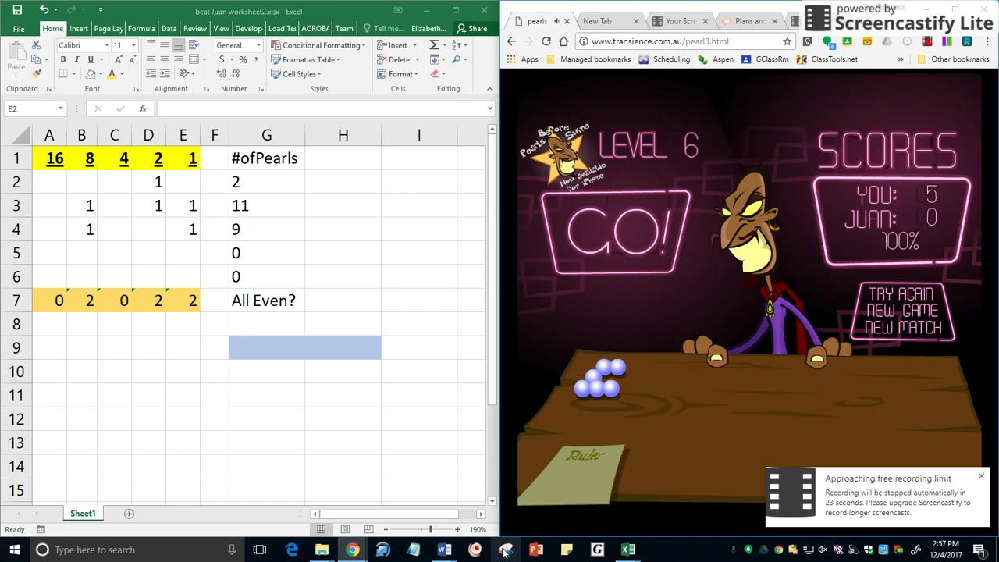
Step: Switch to the Word document How to beat Juan.docx and go to its Using Binary pages
mouse_move(445, 549)
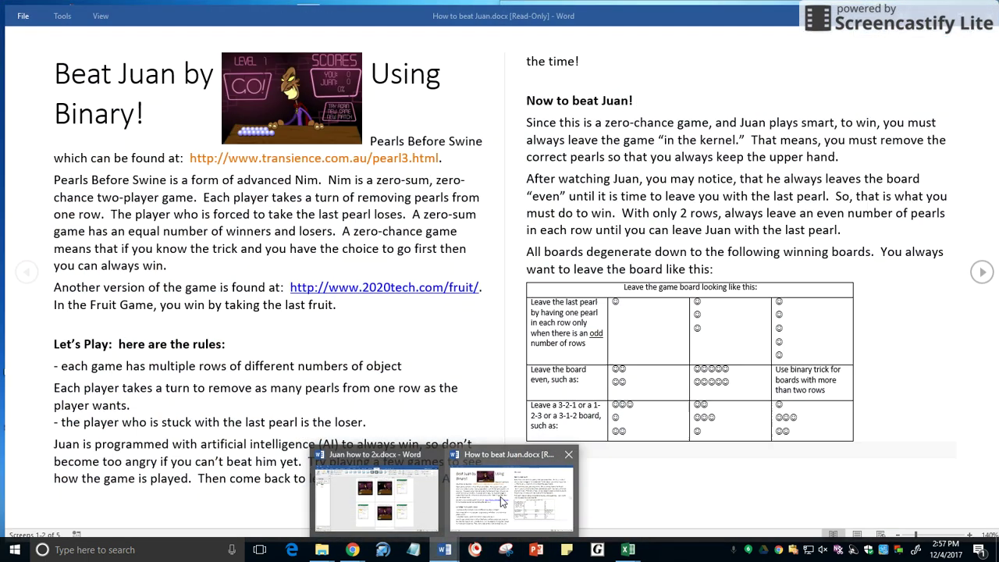
left_click(500, 496)
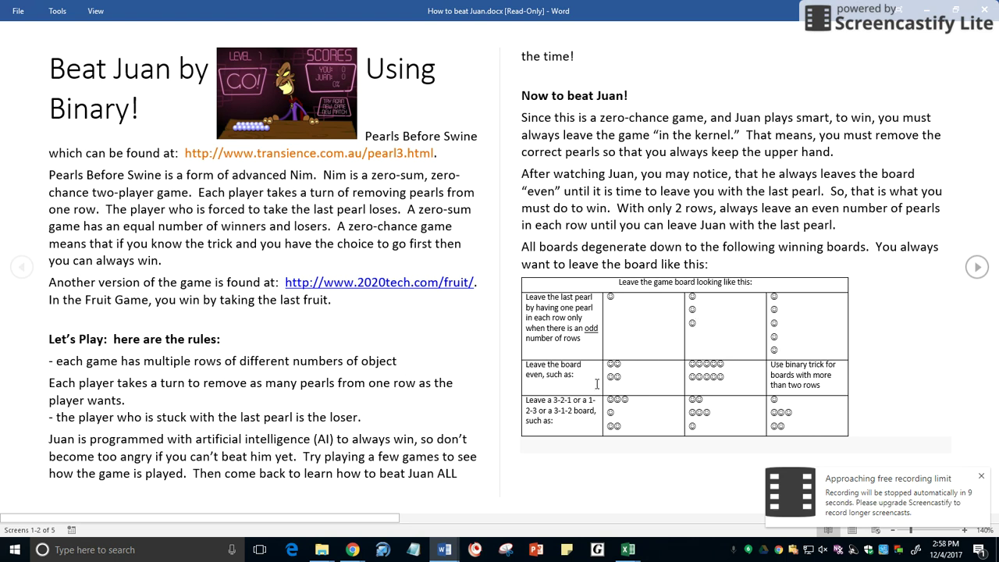
left_click(976, 268)
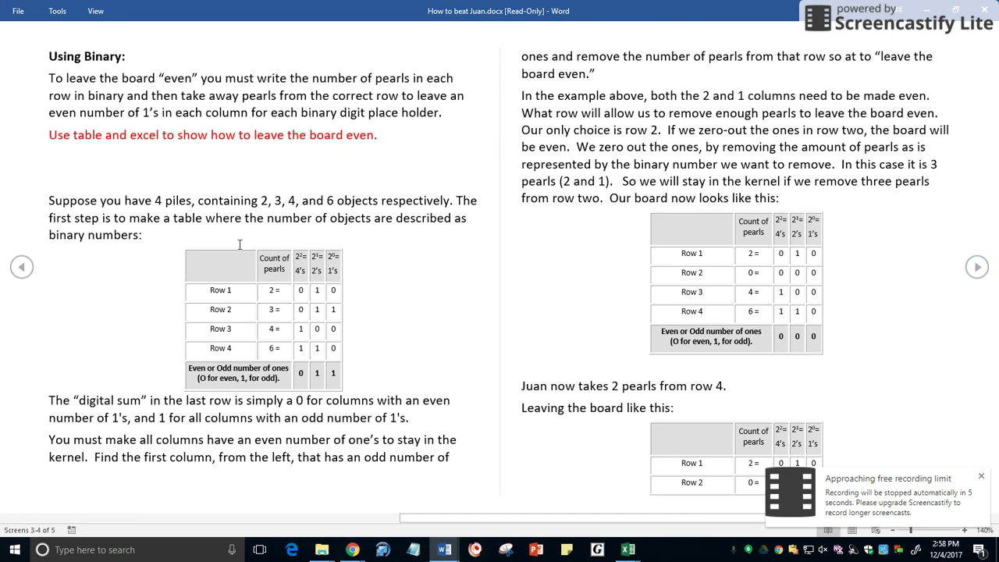